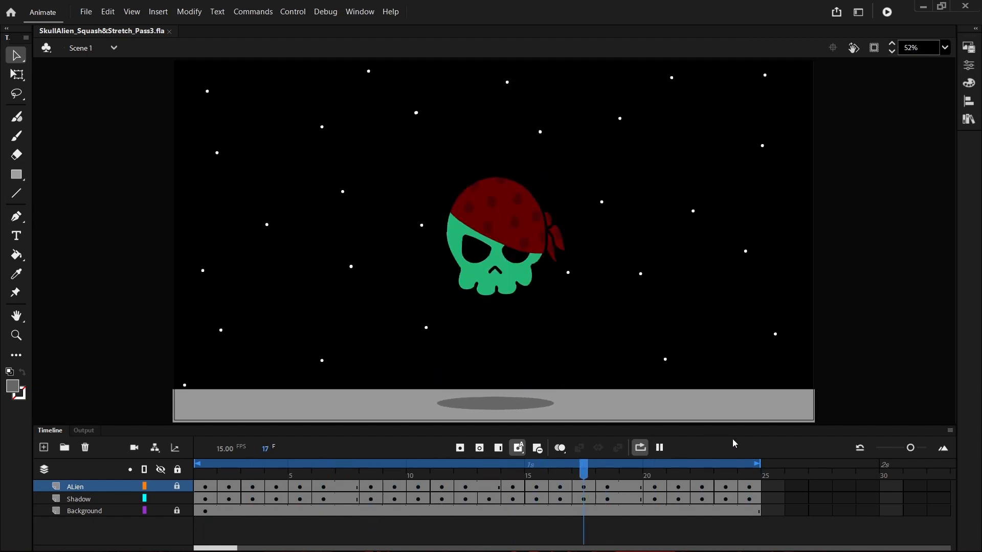
- Stop the playback of the finished squash-and-stretch animation and examine the alien's poses at frames 1, 5, 6, 7, 8 and 12
{"action": "left_click", "coordinate": [659, 448]}
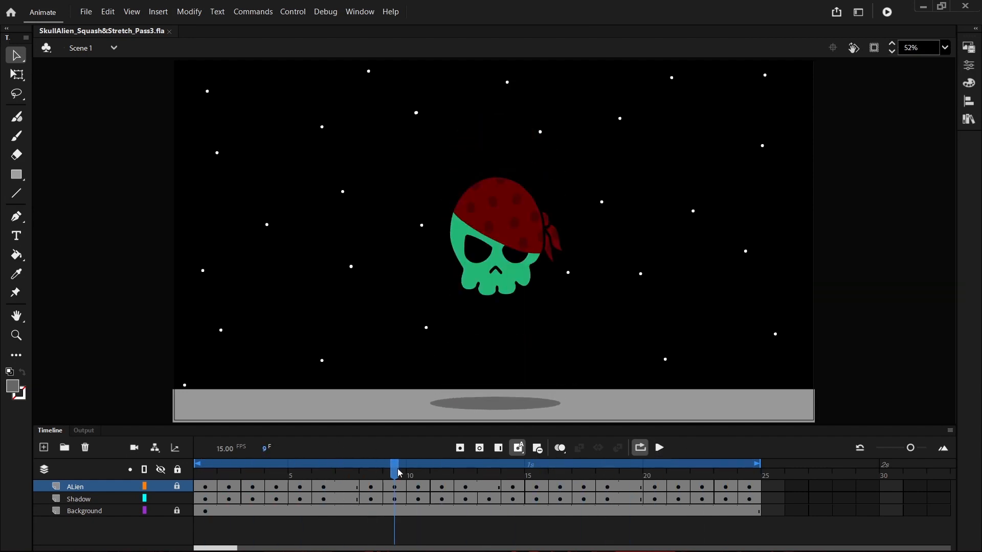
{"action": "left_click", "coordinate": [198, 486]}
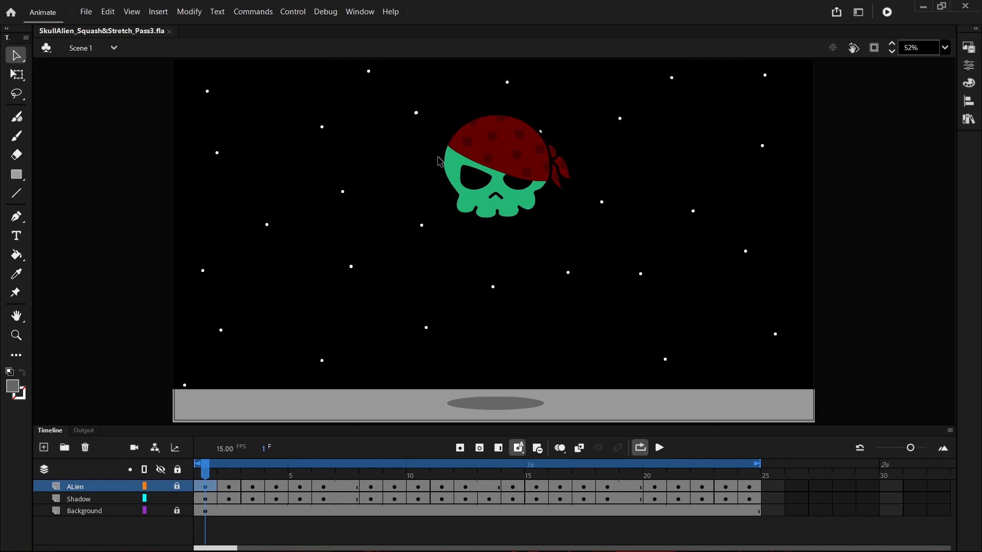
{"action": "left_click", "coordinate": [323, 487]}
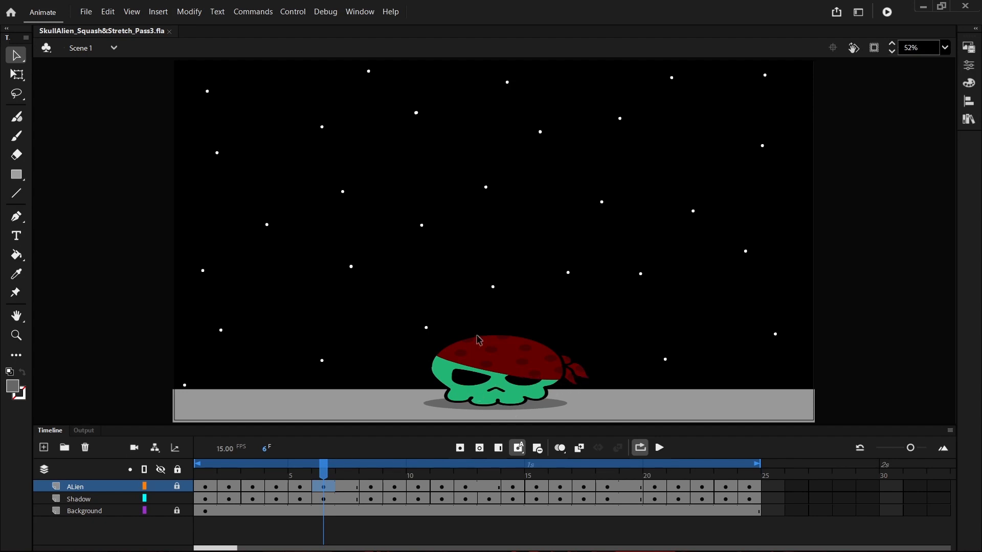
{"action": "left_click", "coordinate": [298, 475]}
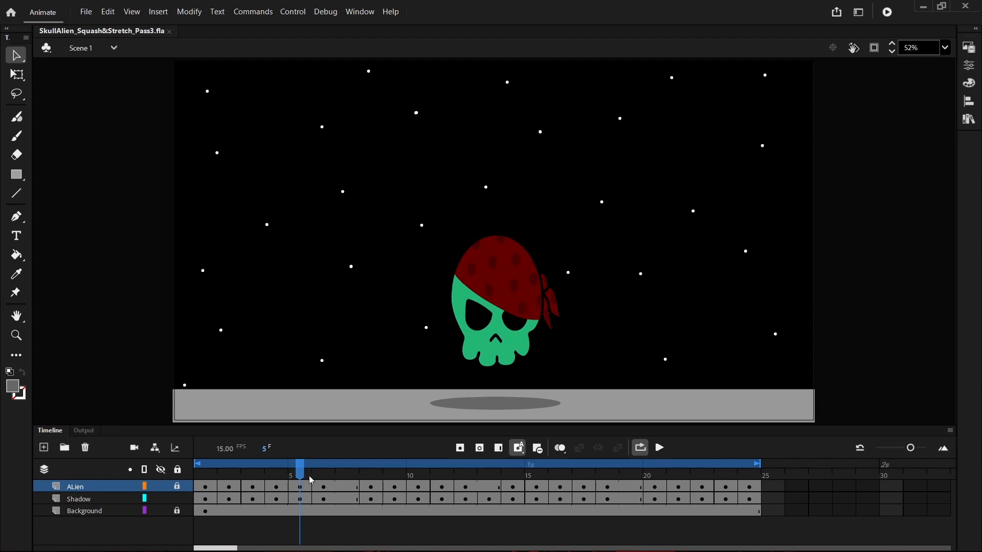
{"action": "left_click", "coordinate": [343, 488]}
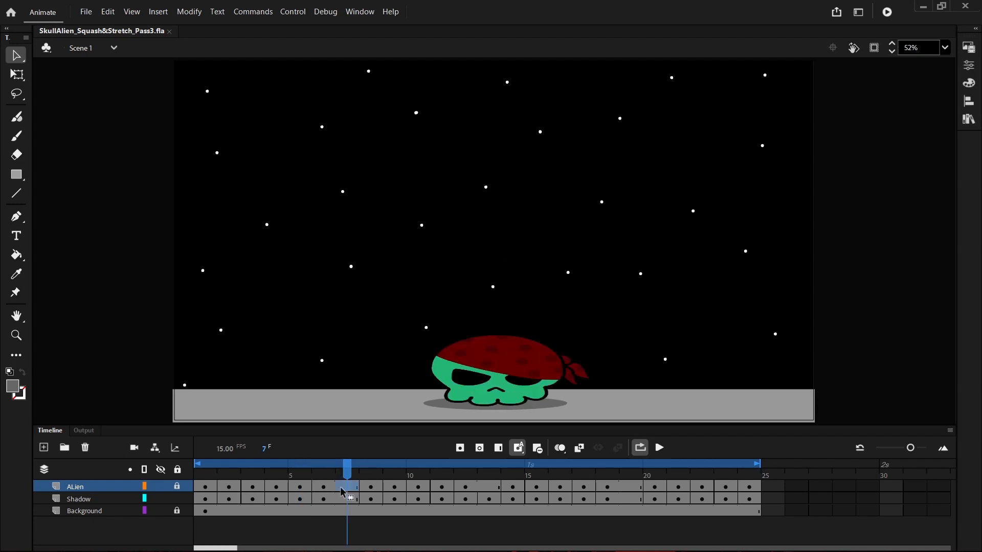
{"action": "left_click", "coordinate": [375, 486]}
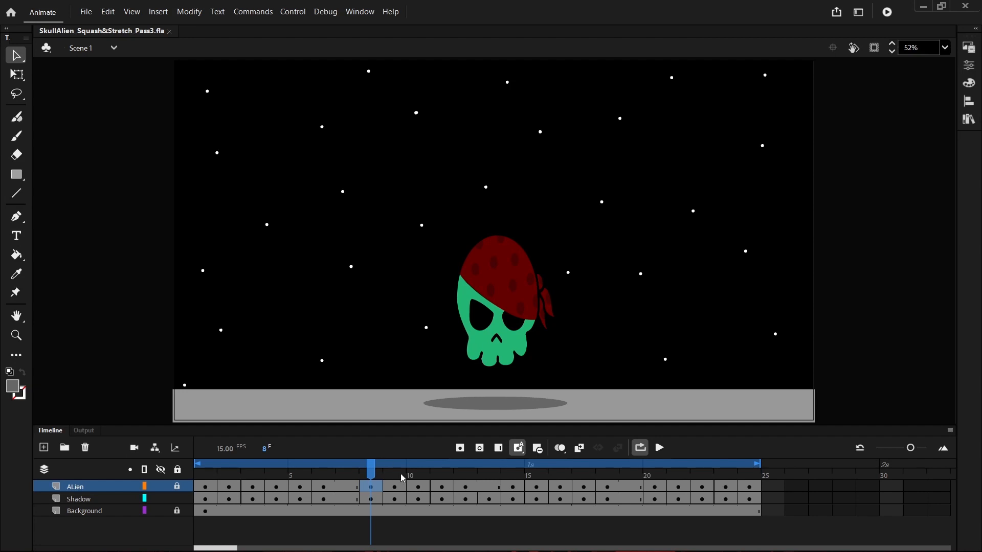
{"action": "left_click", "coordinate": [464, 478]}
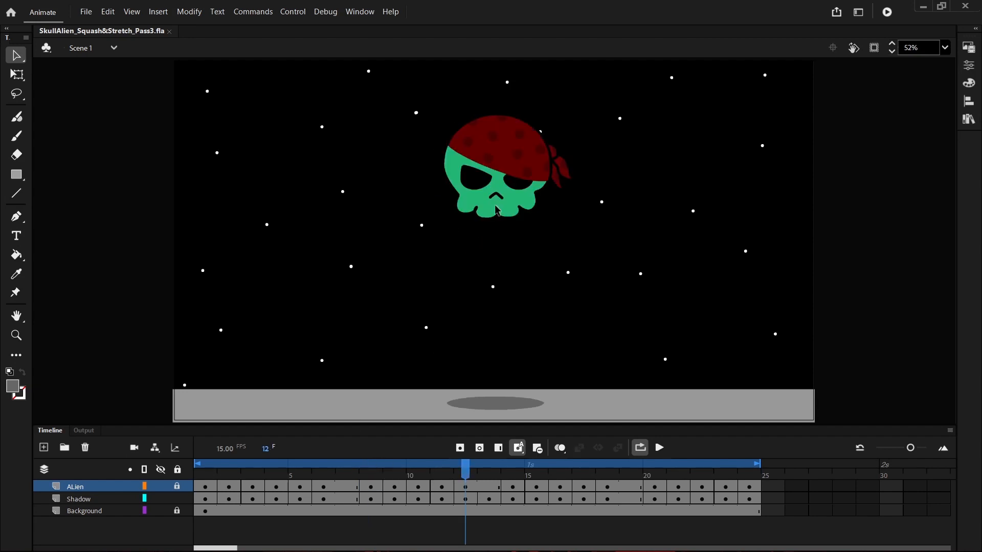
- Close the finished animation and create a Full HD 1920 x 1080 ActionScript 3.0 document at 15 fps
{"action": "left_click", "coordinate": [170, 31]}
{"action": "left_click", "coordinate": [86, 11]}
{"action": "left_click", "coordinate": [100, 26]}
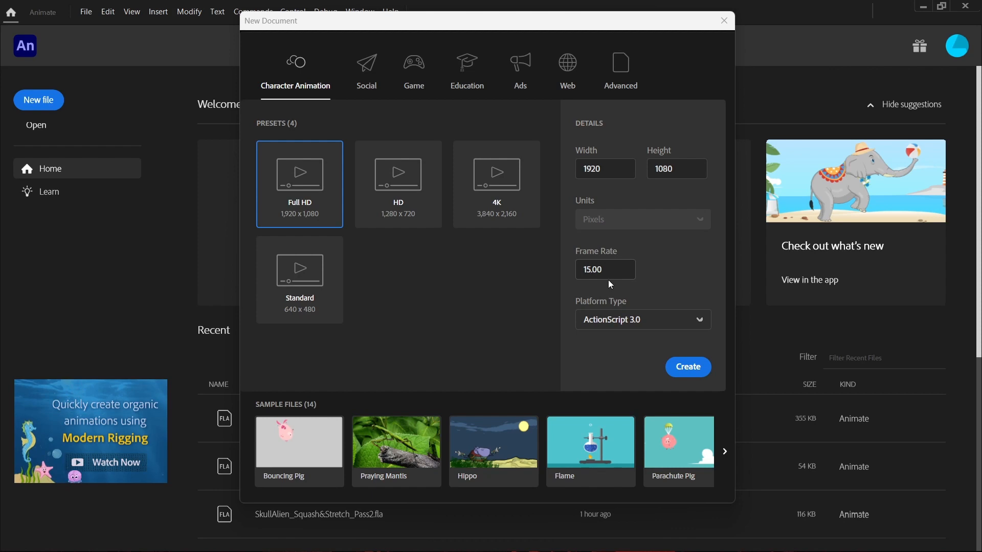
{"action": "left_click", "coordinate": [686, 369]}
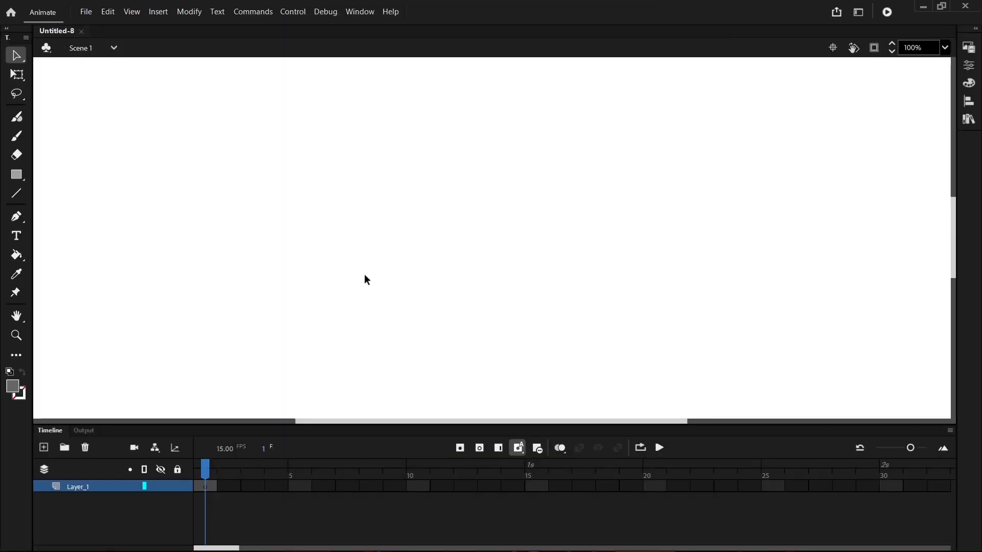
- Import the SkullAlien_Squash&Stretch image into the document's library
{"action": "left_click", "coordinate": [945, 48]}
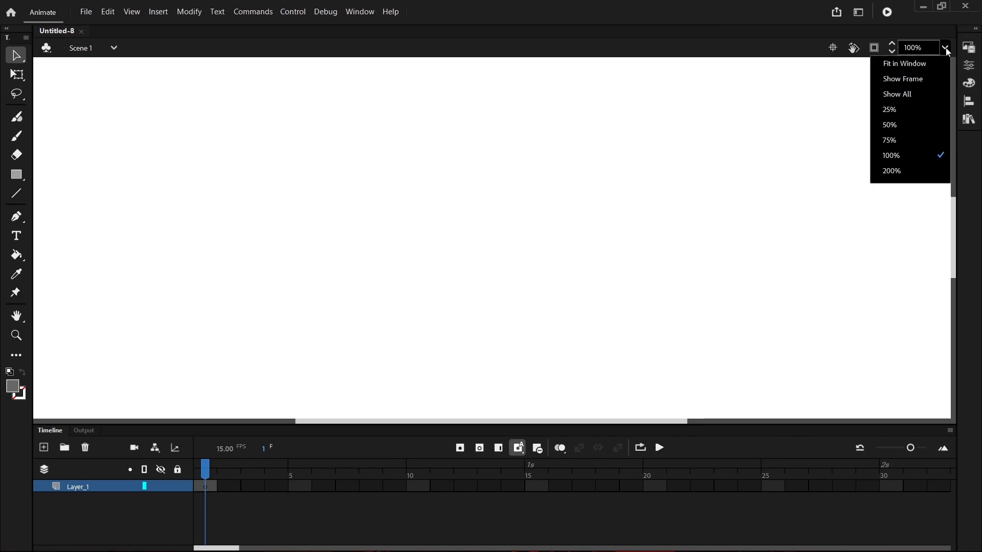
{"action": "left_click", "coordinate": [908, 68]}
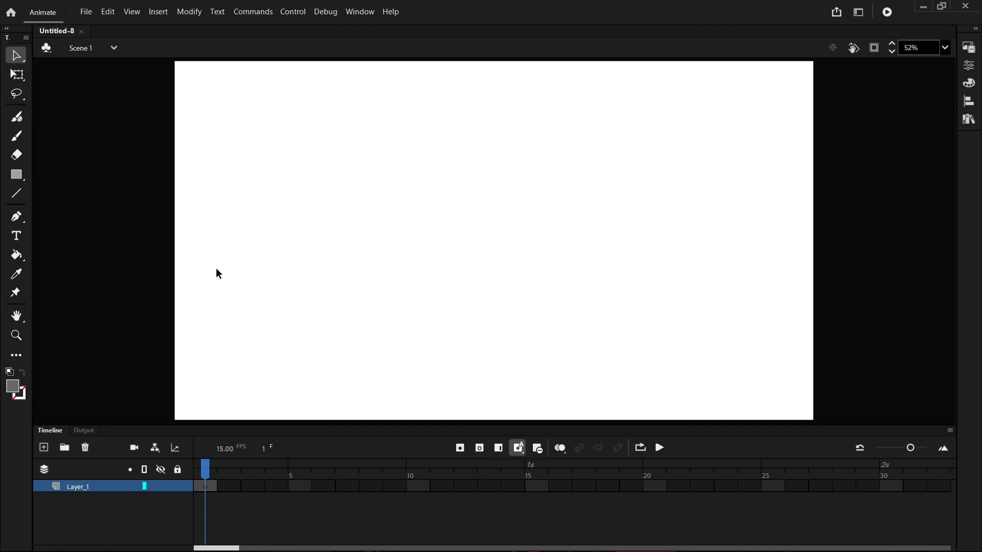
{"action": "left_click", "coordinate": [84, 11]}
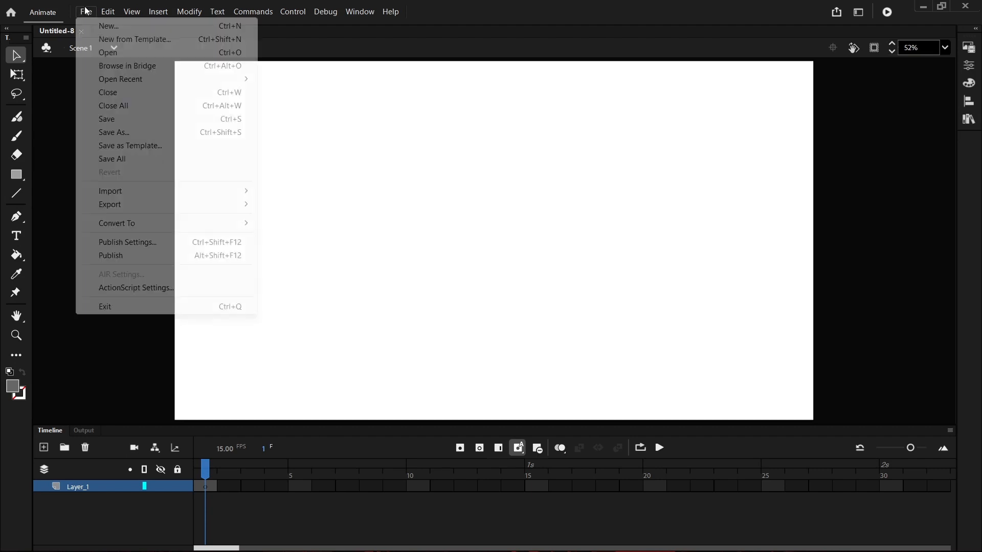
{"action": "mouse_move", "coordinate": [106, 193]}
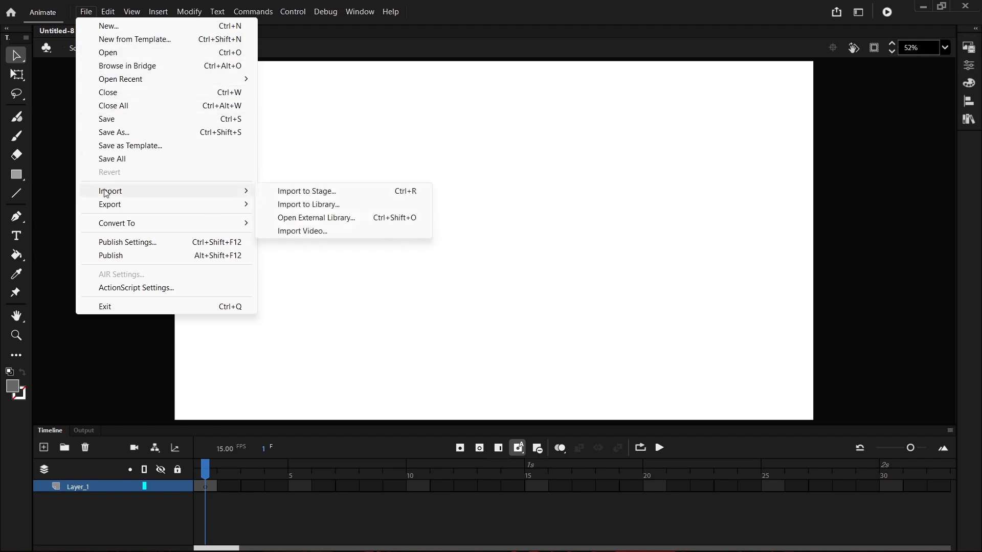
{"action": "left_click", "coordinate": [309, 204]}
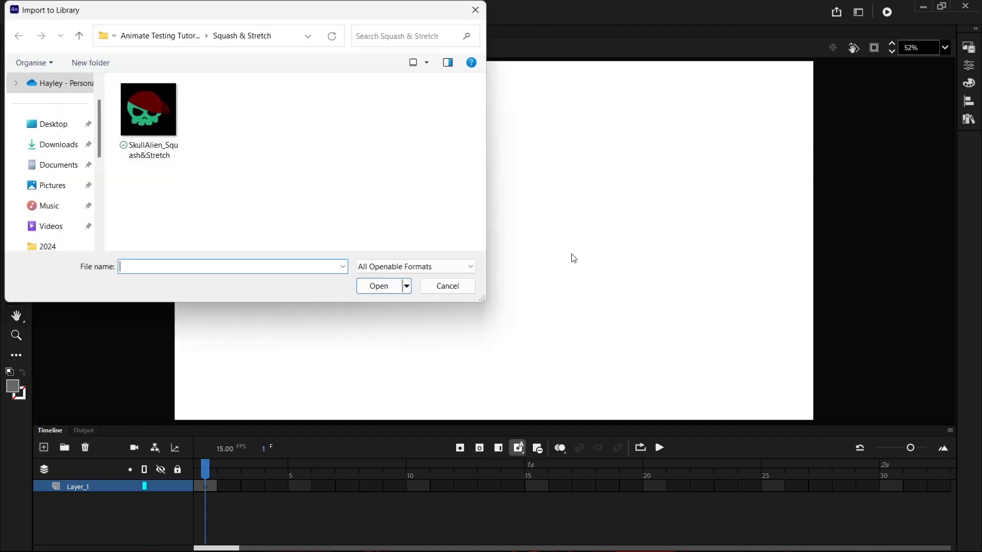
{"action": "left_click", "coordinate": [138, 115]}
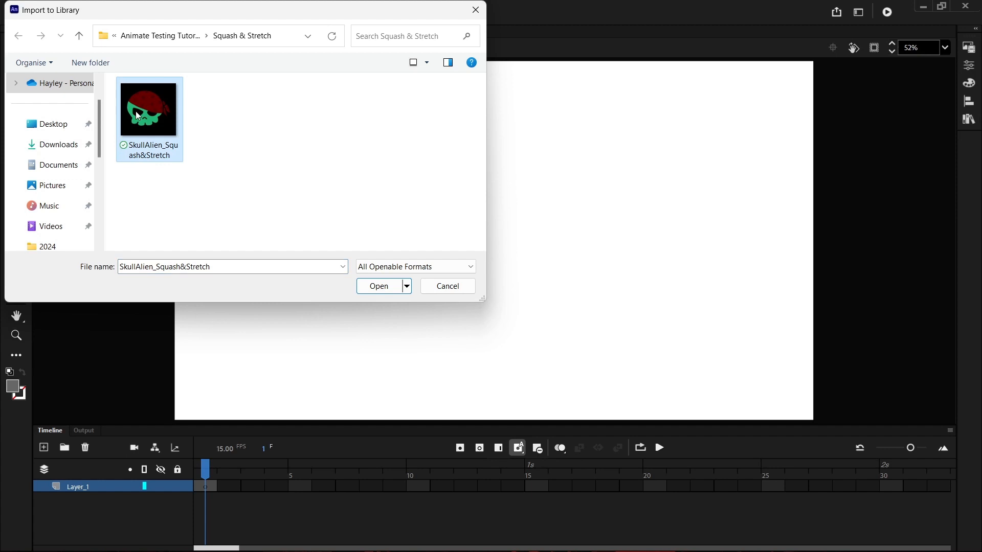
{"action": "left_click", "coordinate": [377, 287]}
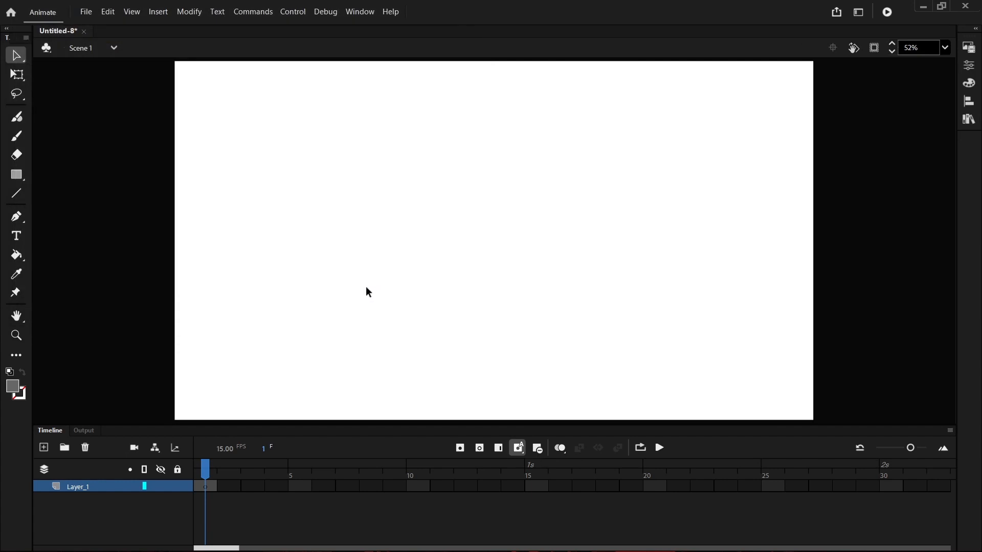
{"action": "left_click", "coordinate": [16, 174]}
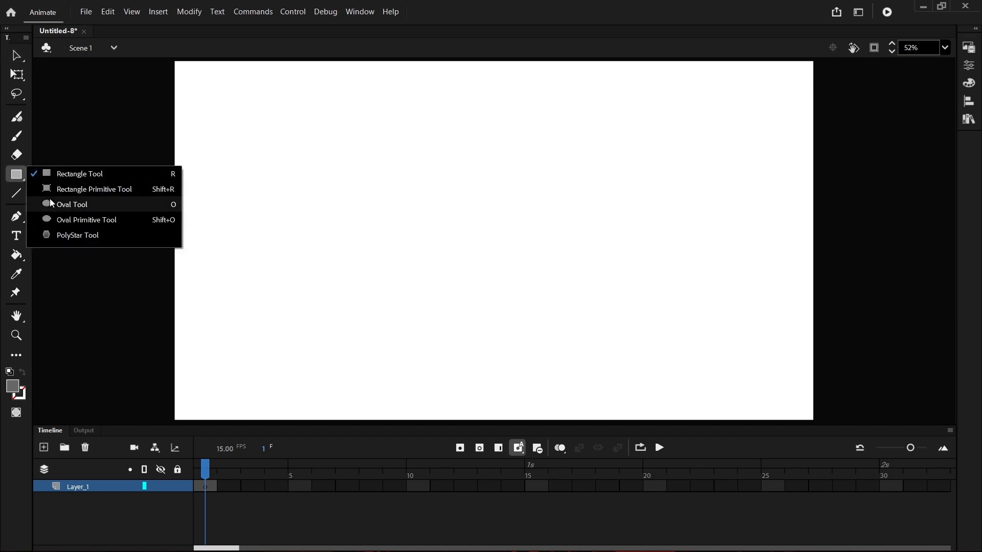
{"action": "left_click", "coordinate": [11, 171]}
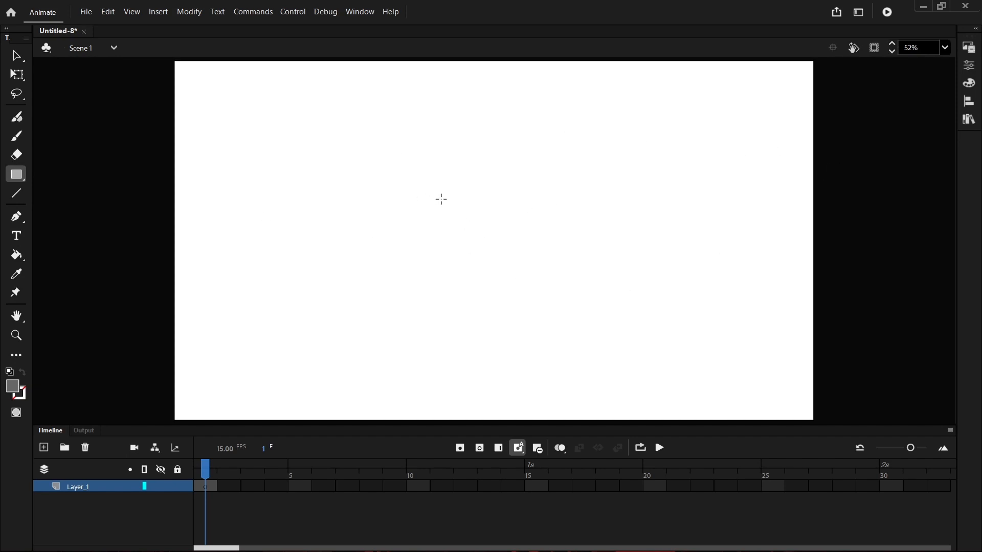
{"action": "left_click", "coordinate": [17, 54]}
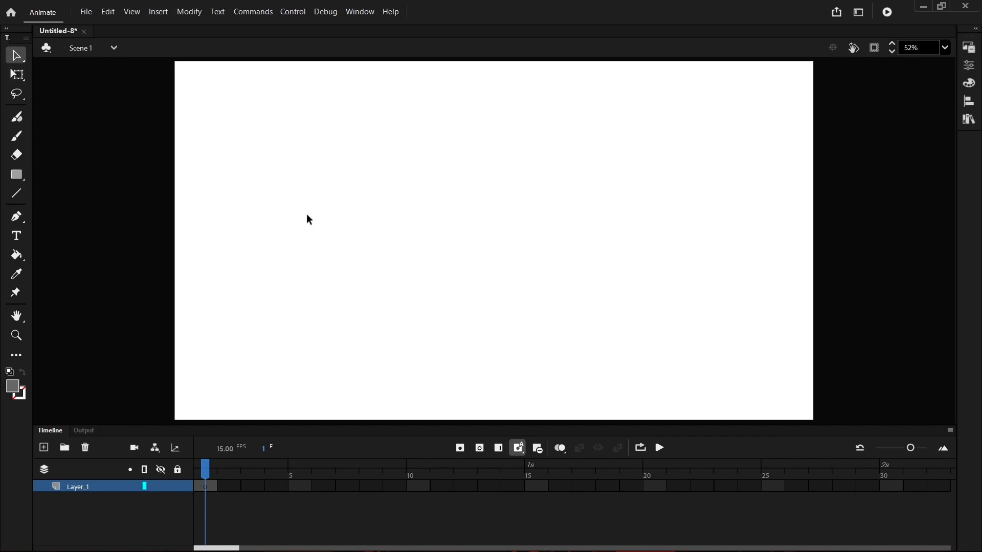
- Place SkullAlien_Squash&Stretch.png from the library on the upper middle of the stage
{"action": "left_click", "coordinate": [969, 120]}
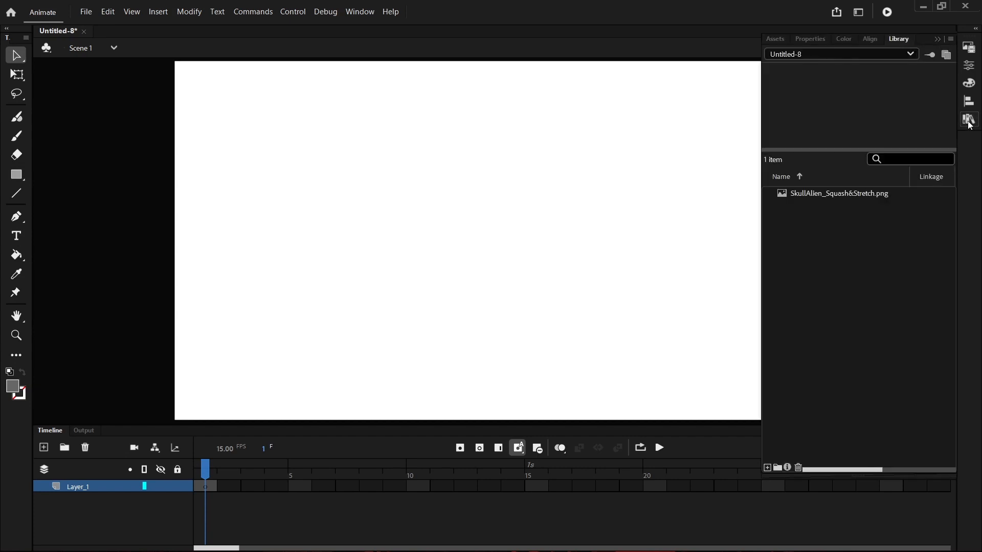
{"action": "left_click", "coordinate": [818, 195]}
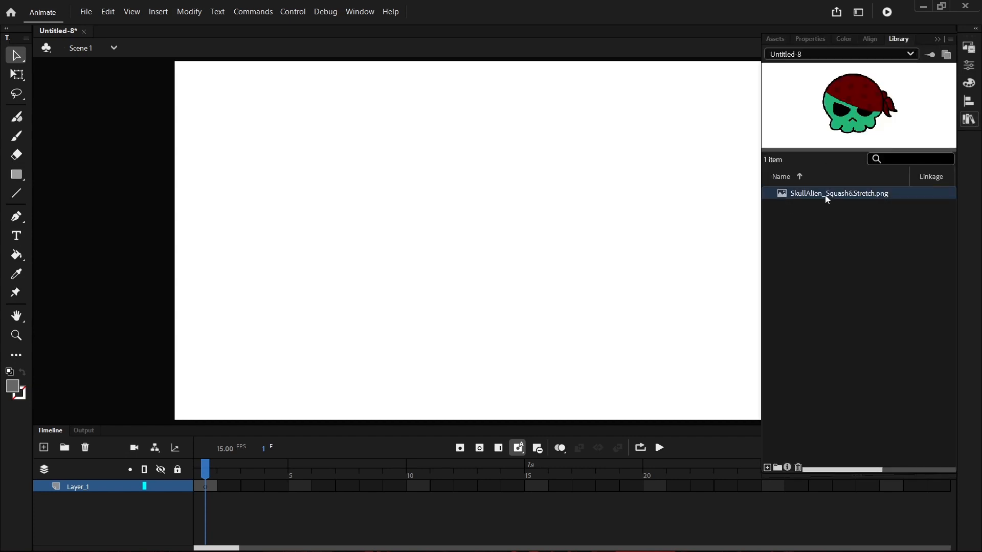
{"action": "left_click_drag", "start_coordinate": [863, 191], "coordinate": [490, 163]}
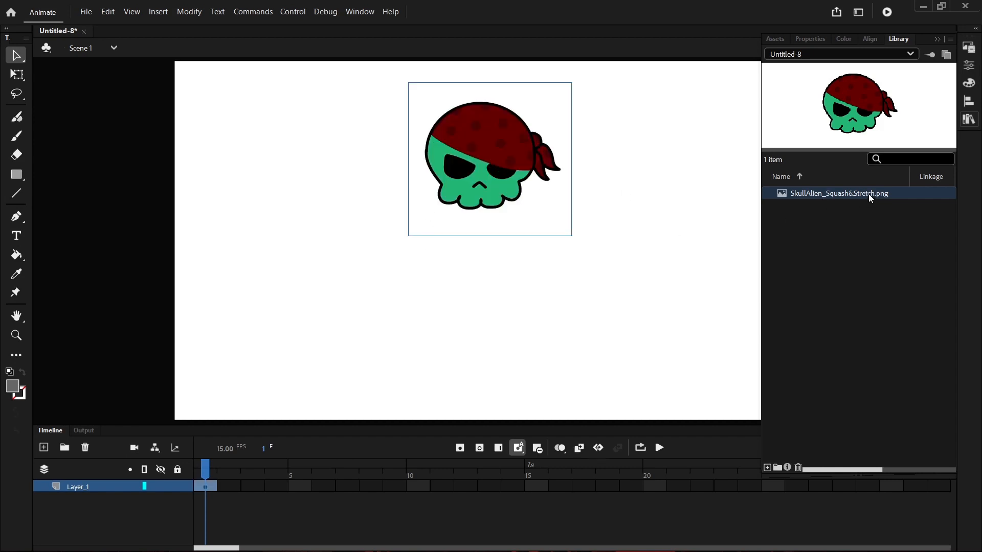
- Place three extra copies of the skull alien image on the stage and delete them, keeping the original
{"action": "left_click_drag", "start_coordinate": [868, 194], "coordinate": [552, 287]}
{"action": "left_click_drag", "start_coordinate": [818, 194], "coordinate": [586, 163]}
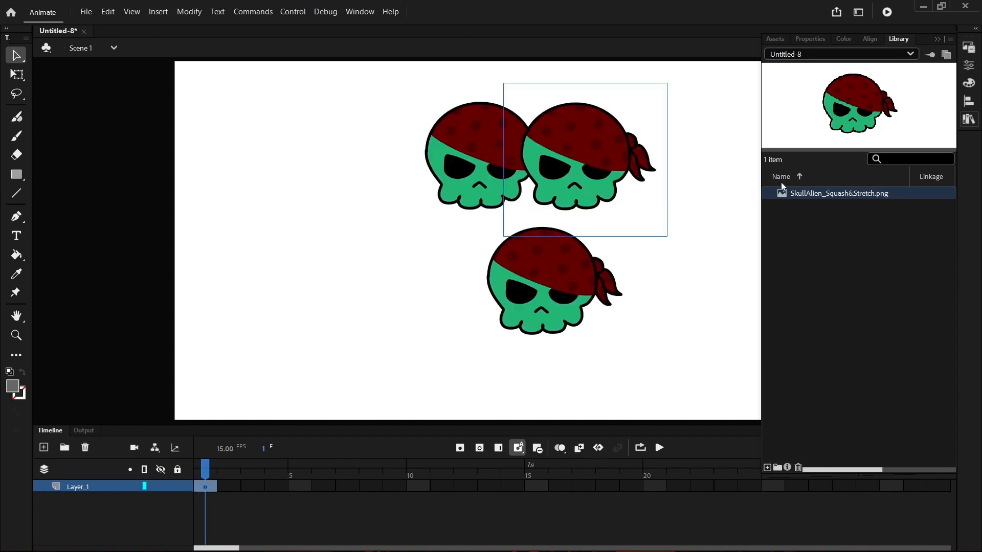
{"action": "left_click_drag", "start_coordinate": [785, 192], "coordinate": [327, 225]}
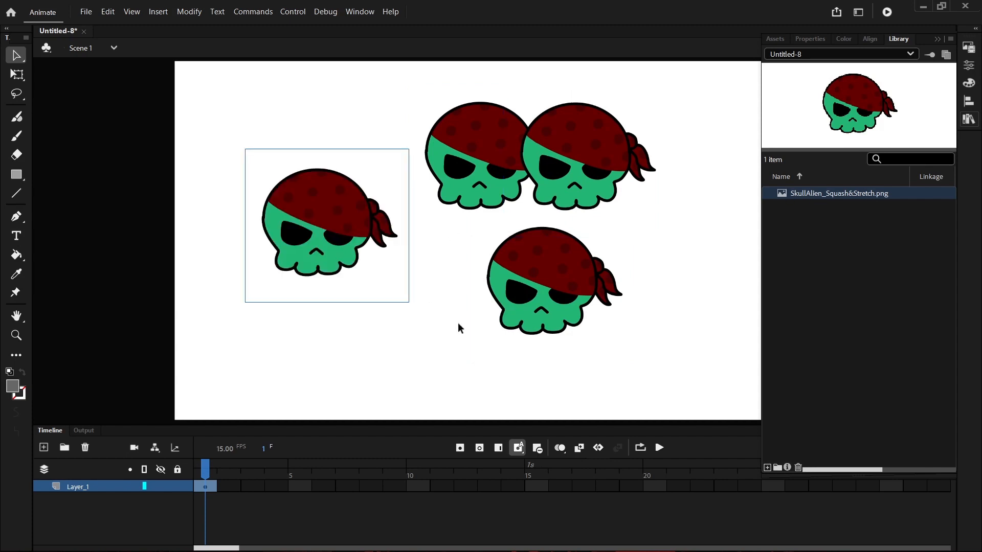
{"action": "left_click", "coordinate": [718, 251]}
{"action": "left_click", "coordinate": [605, 169]}
{"action": "key", "text": "Delete"}
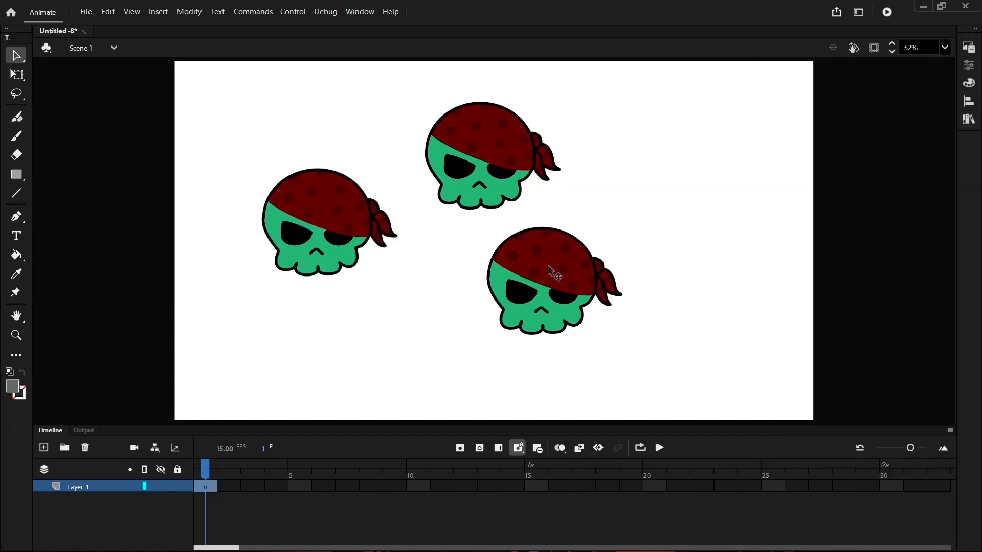
{"action": "left_click", "coordinate": [550, 271]}
{"action": "key", "text": "Delete"}
{"action": "left_click", "coordinate": [295, 233]}
{"action": "key", "text": "Delete"}
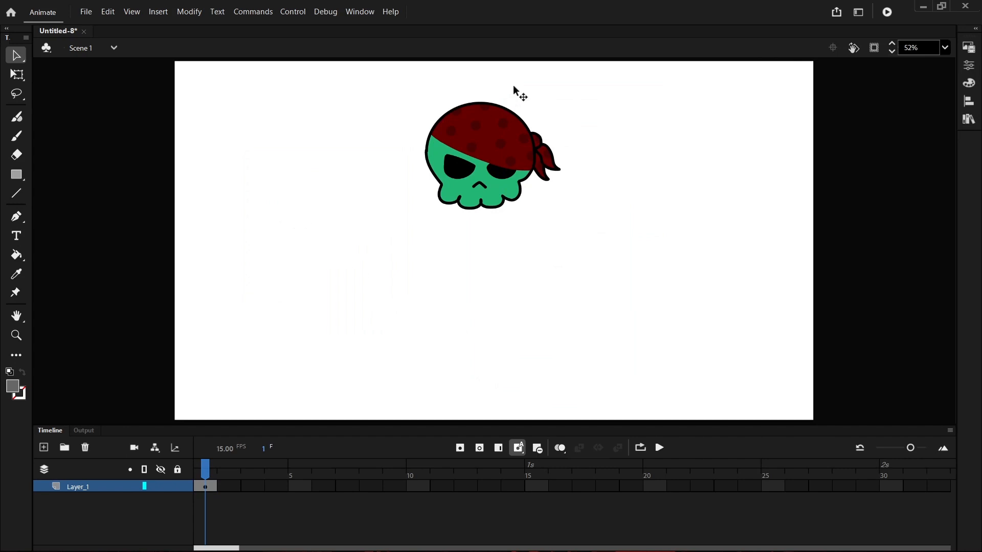
- Centre the skull alien horizontally near the upper edge of the stage and rename its layer Alien
{"action": "left_click", "coordinate": [481, 144]}
{"action": "left_click_drag", "start_coordinate": [473, 151], "coordinate": [483, 154]}
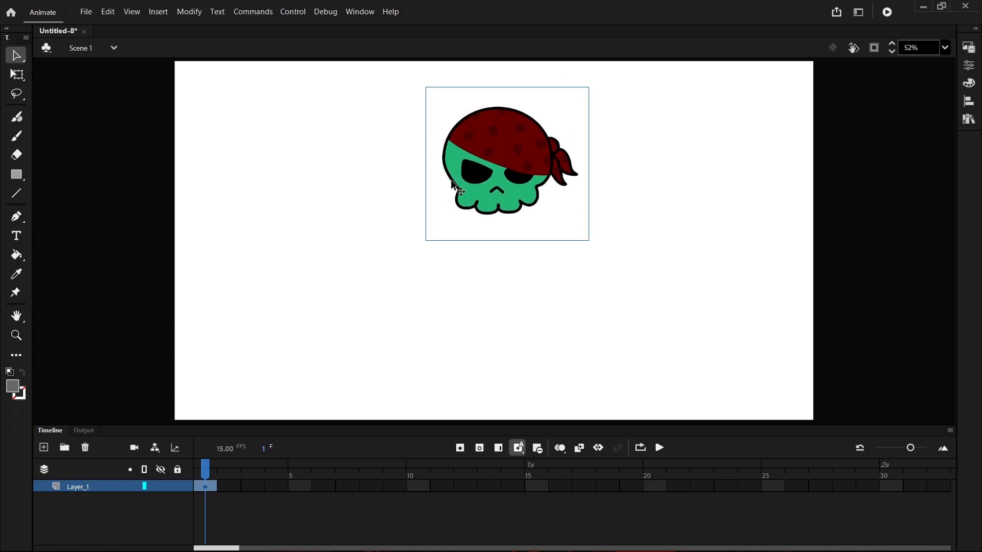
{"action": "double_click", "coordinate": [80, 487]}
{"action": "type", "text": "Alien"}
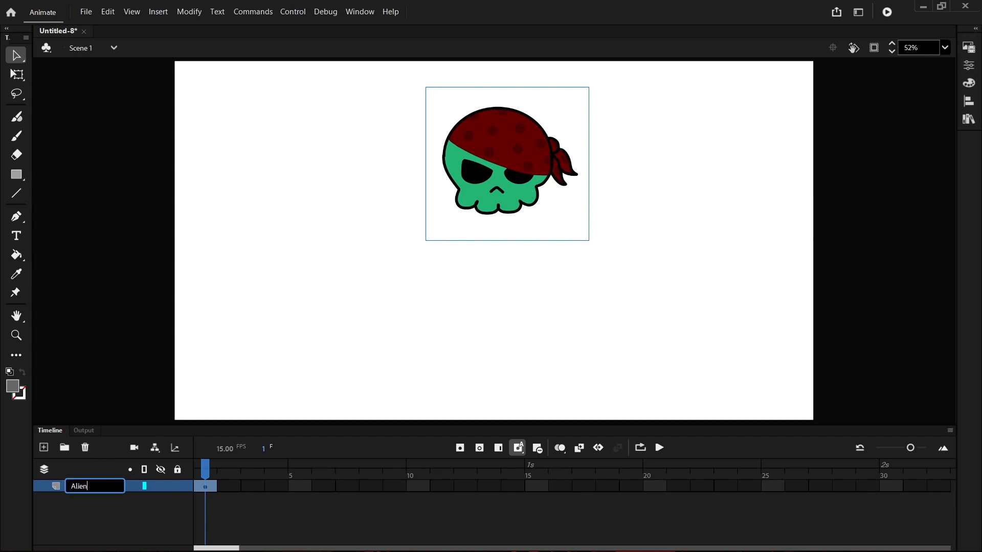
{"action": "key", "text": "Return"}
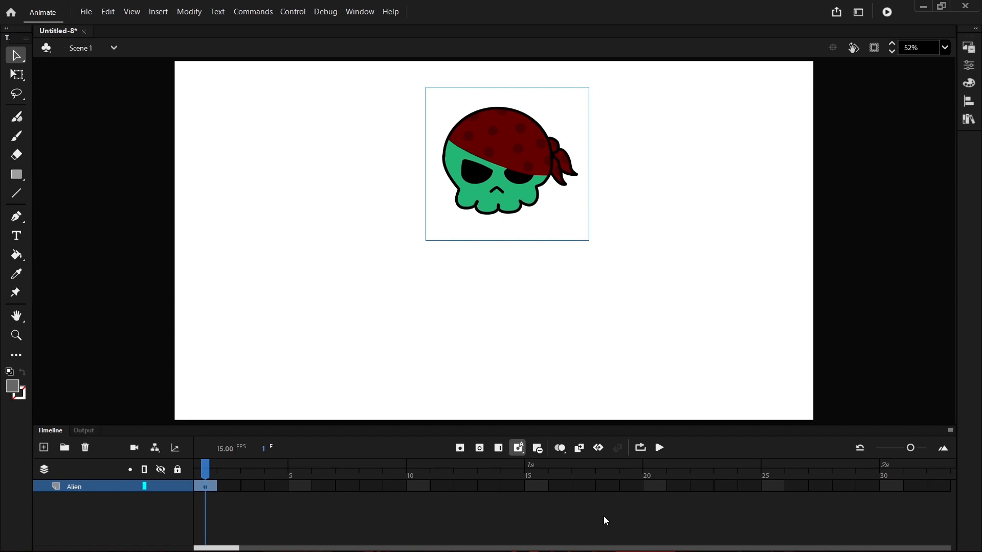
- Insert keyframes on the Alien layer at frames 24 and 12
{"action": "left_click", "coordinate": [748, 488]}
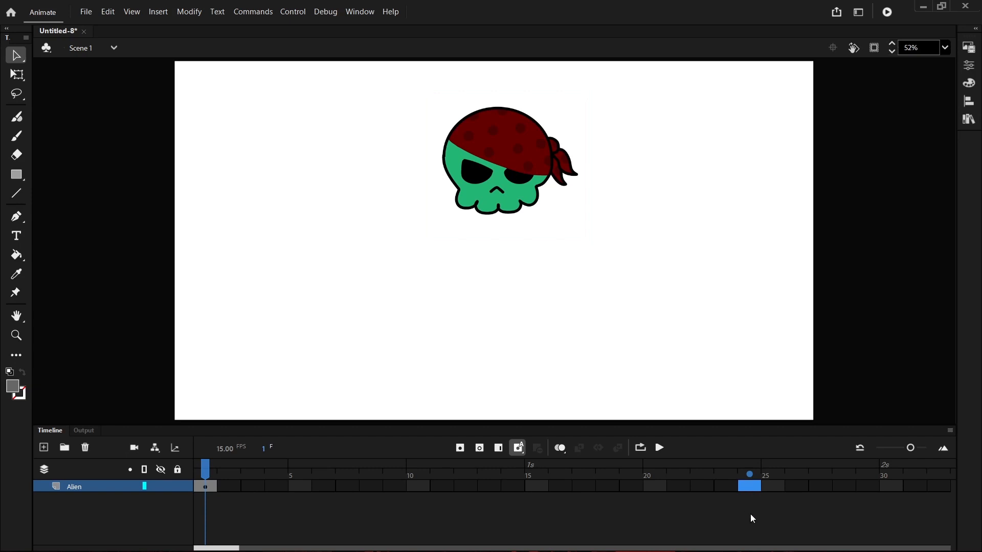
{"action": "left_click", "coordinate": [460, 449]}
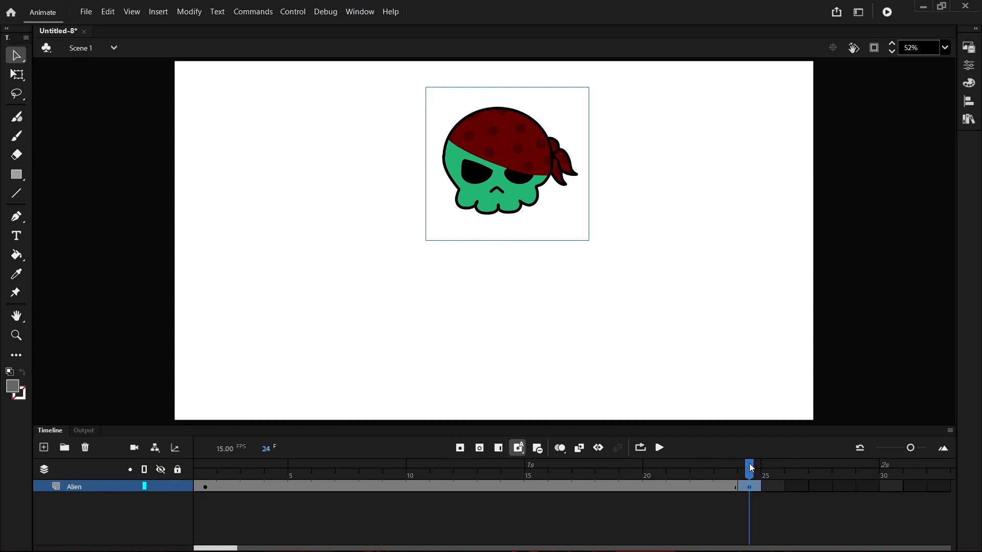
{"action": "left_click_drag", "start_coordinate": [750, 464], "coordinate": [193, 497]}
{"action": "left_click", "coordinate": [202, 489]}
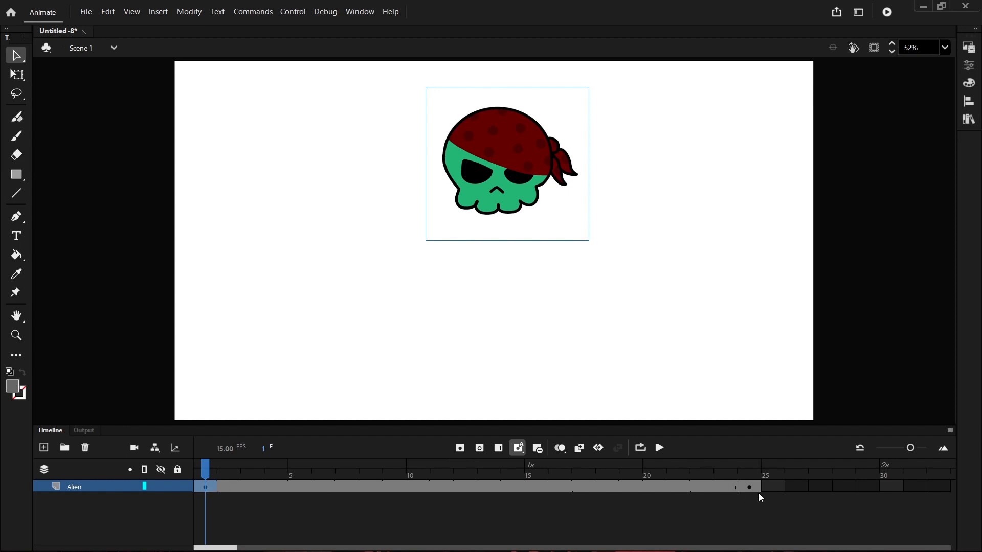
{"action": "left_click", "coordinate": [464, 486]}
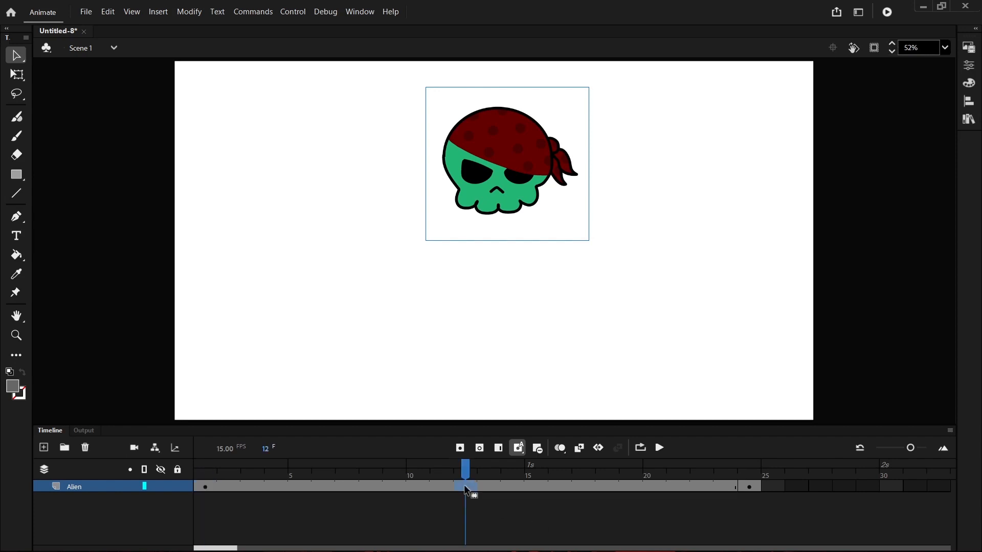
{"action": "left_click", "coordinate": [460, 449]}
- At frame 6, move the skull alien straight down to near the lower edge of the stage
{"action": "left_click", "coordinate": [323, 487]}
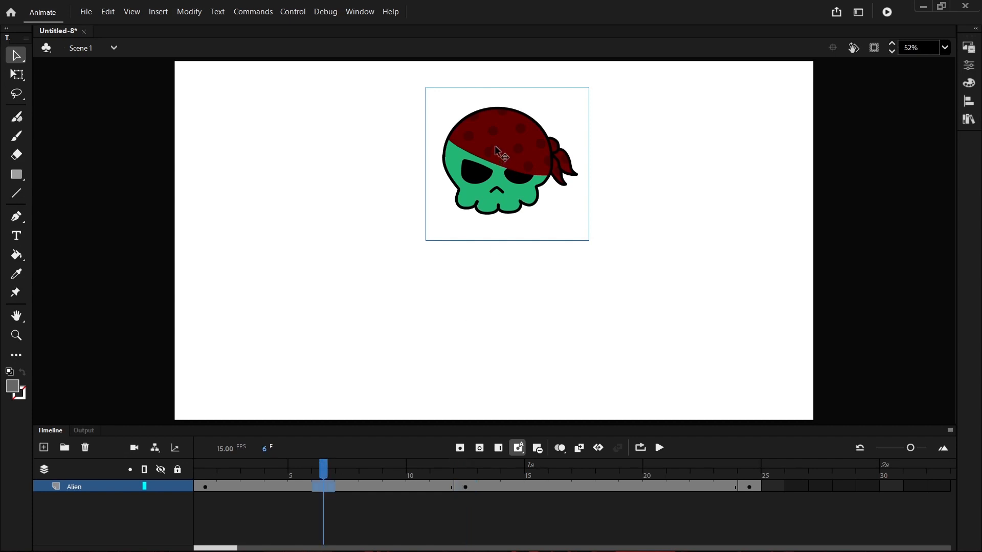
{"action": "left_click_drag", "start_coordinate": [494, 142], "coordinate": [493, 325]}
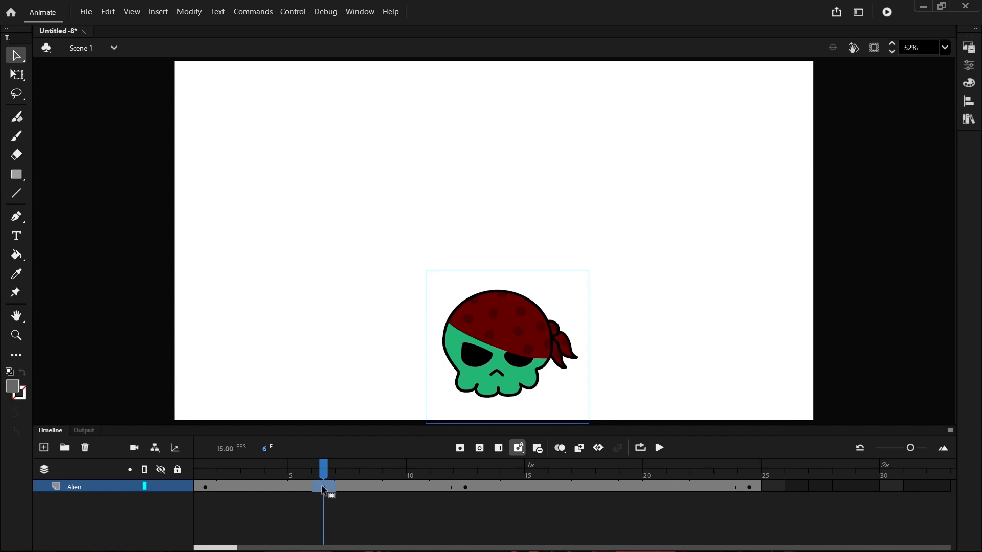
- Insert a keyframe at frame 6 and, with the transformation point at the skull's chin, squash the skull flatter and wider
{"action": "key", "text": "F6"}
{"action": "left_click_drag", "start_coordinate": [206, 466], "coordinate": [329, 487]}
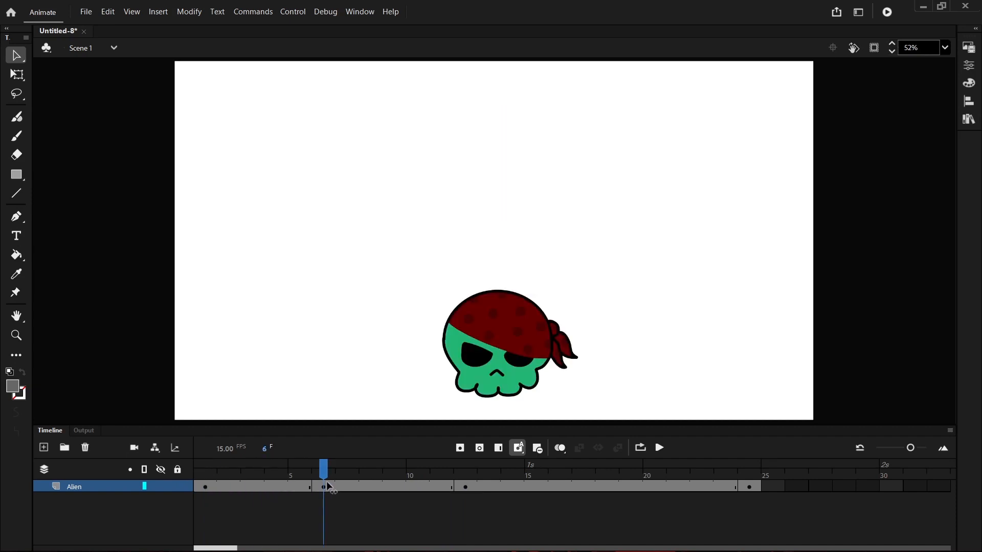
{"action": "left_click", "coordinate": [518, 339]}
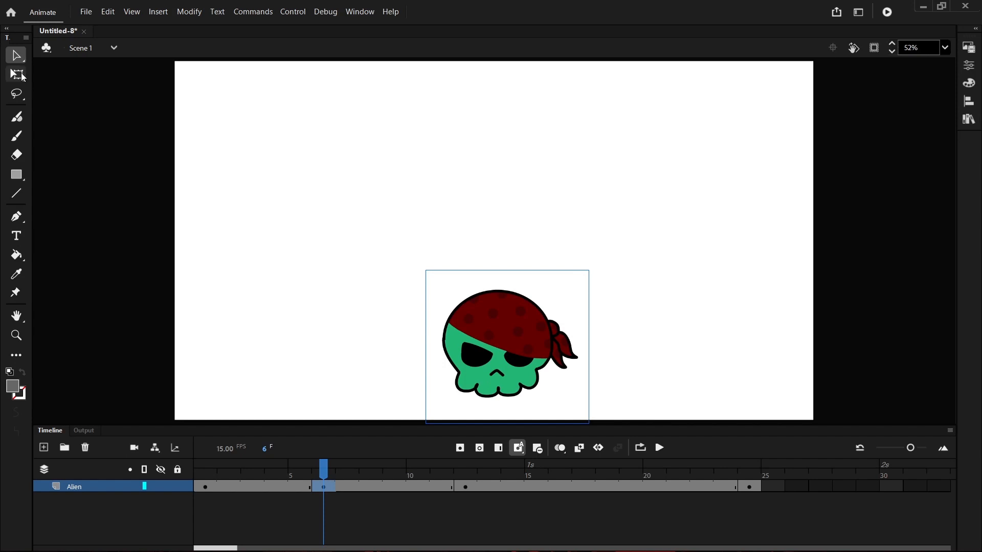
{"action": "left_click", "coordinate": [21, 75]}
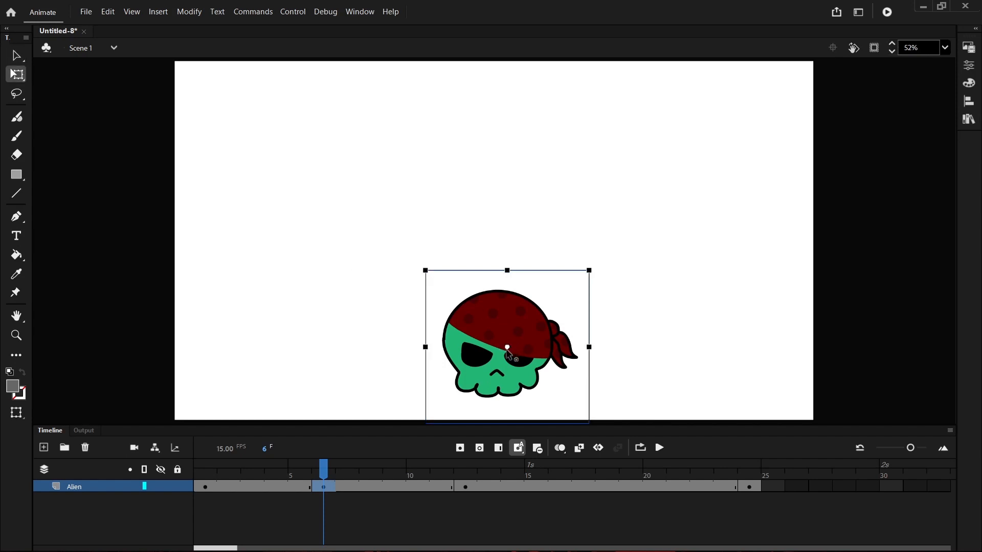
{"action": "left_click_drag", "start_coordinate": [508, 348], "coordinate": [496, 392]}
{"action": "left_click_drag", "start_coordinate": [507, 270], "coordinate": [507, 303]}
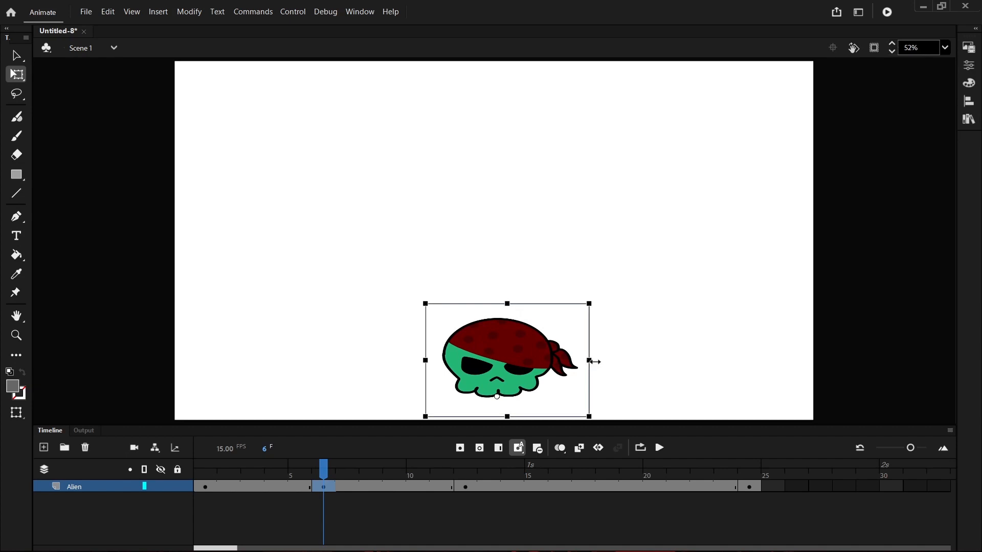
{"action": "left_click_drag", "start_coordinate": [595, 362], "coordinate": [621, 361]}
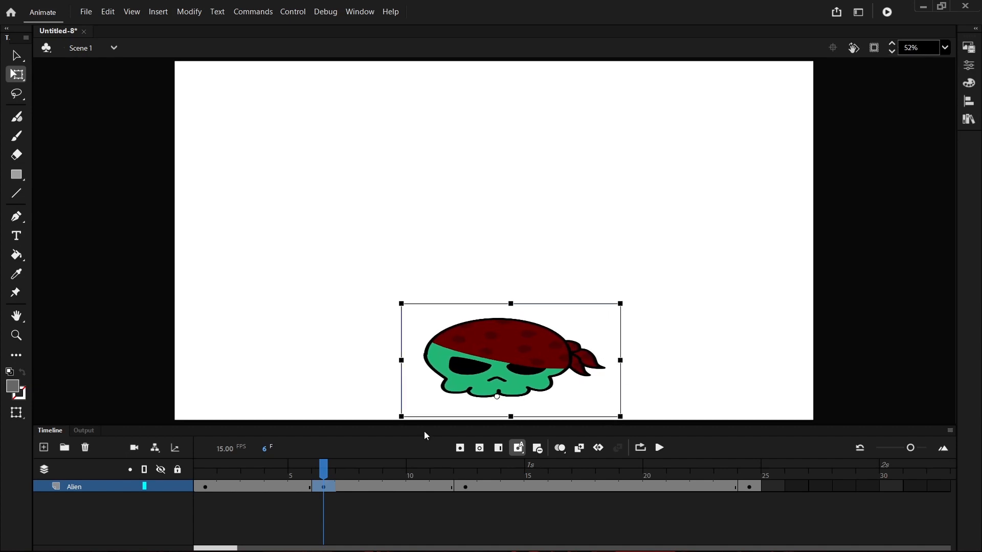
- Return to frame 1, turn on onion skinning and extend its range to frame 12
{"action": "left_click_drag", "start_coordinate": [327, 467], "coordinate": [204, 475]}
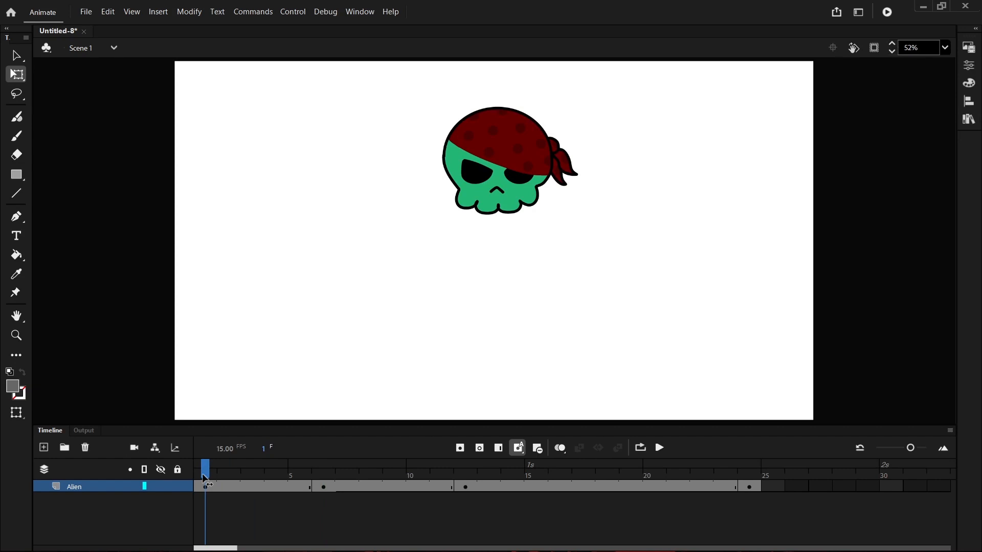
{"action": "left_click", "coordinate": [327, 489]}
{"action": "left_click", "coordinate": [466, 487]}
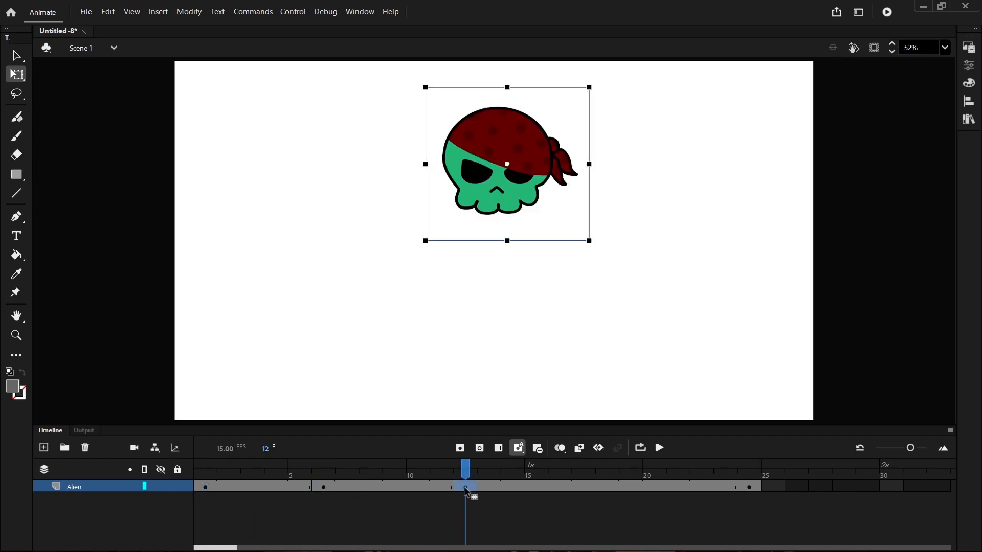
{"action": "left_click", "coordinate": [203, 477]}
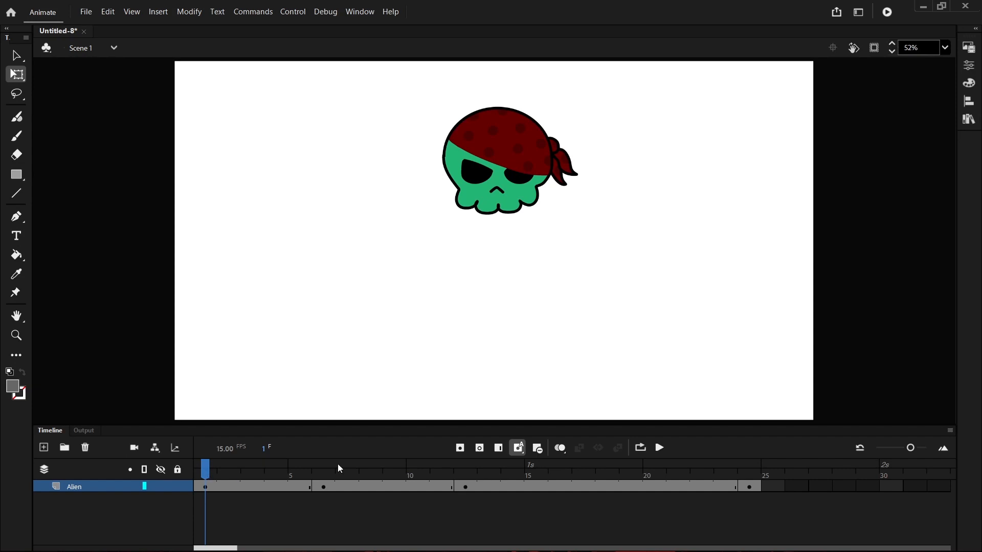
{"action": "left_click", "coordinate": [563, 452]}
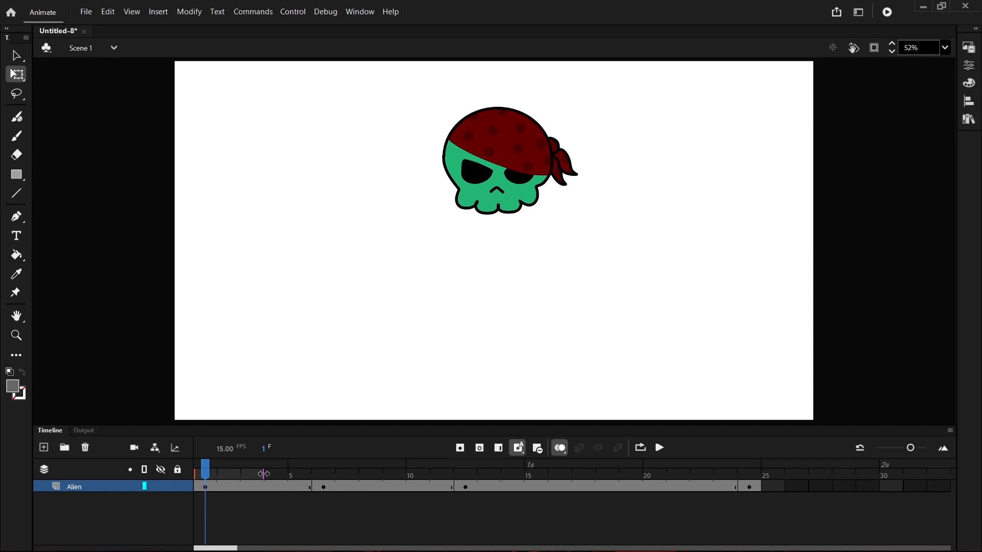
{"action": "left_click_drag", "start_coordinate": [260, 472], "coordinate": [475, 474]}
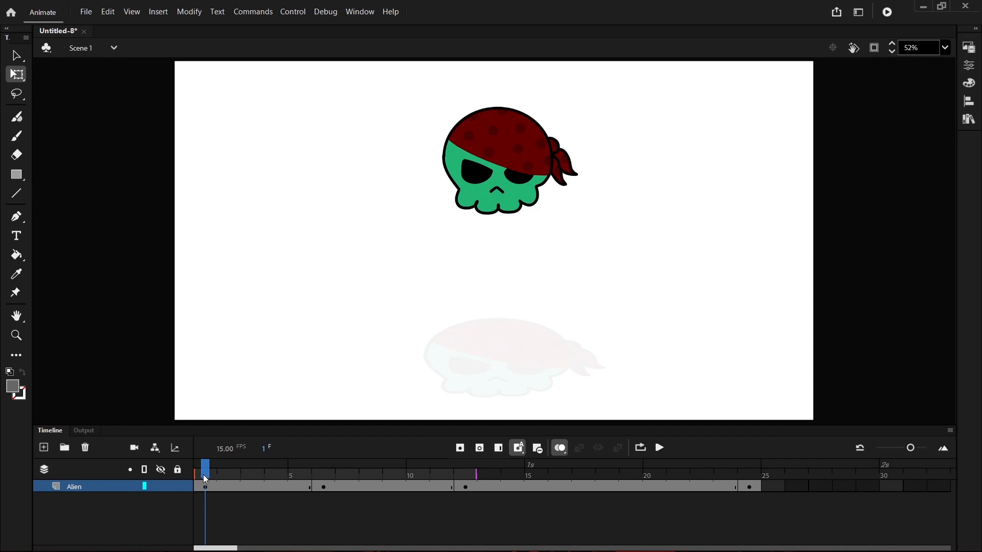
- Add in-between poses at frames 2 and 3, moving the skull slightly down at frame 2 and further down at frame 3
{"action": "left_click_drag", "start_coordinate": [205, 472], "coordinate": [222, 473]}
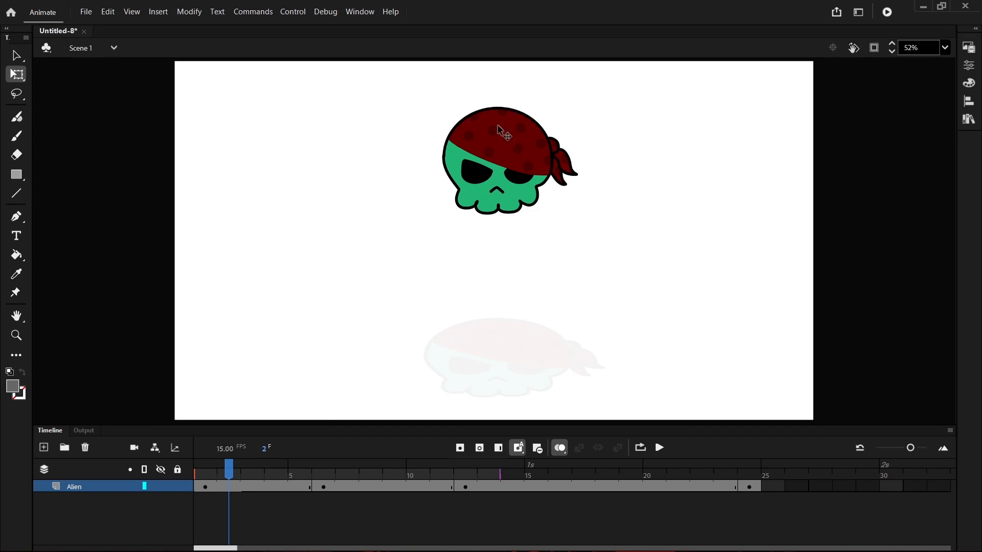
{"action": "left_click_drag", "start_coordinate": [497, 125], "coordinate": [497, 137]}
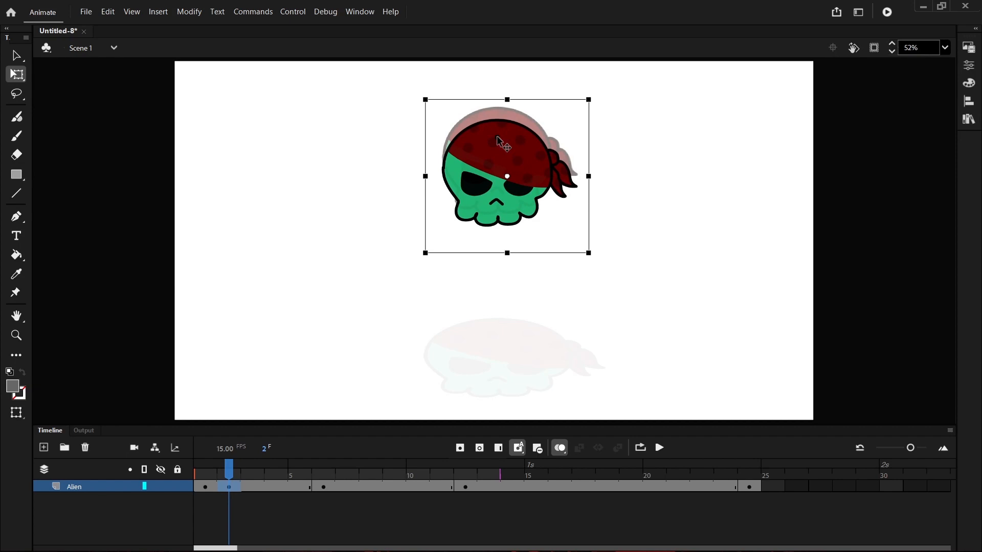
{"action": "left_click_drag", "start_coordinate": [497, 137], "coordinate": [497, 137]}
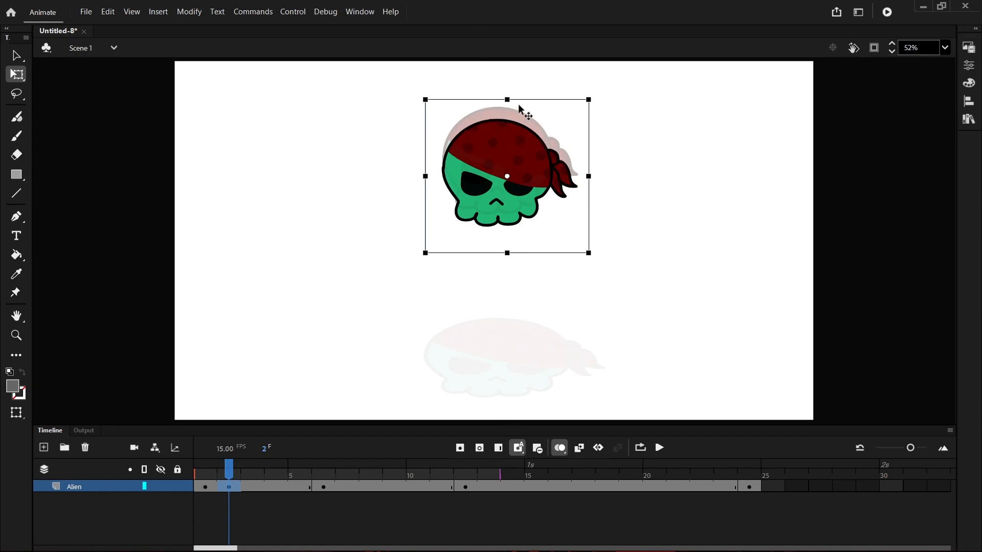
{"action": "left_click_drag", "start_coordinate": [229, 470], "coordinate": [245, 471]}
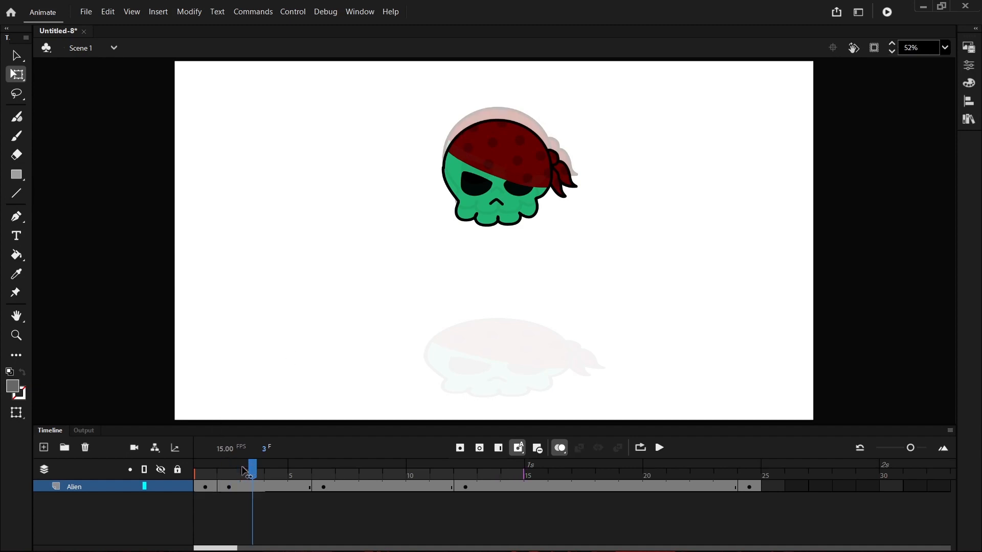
{"action": "left_click_drag", "start_coordinate": [499, 146], "coordinate": [498, 168]}
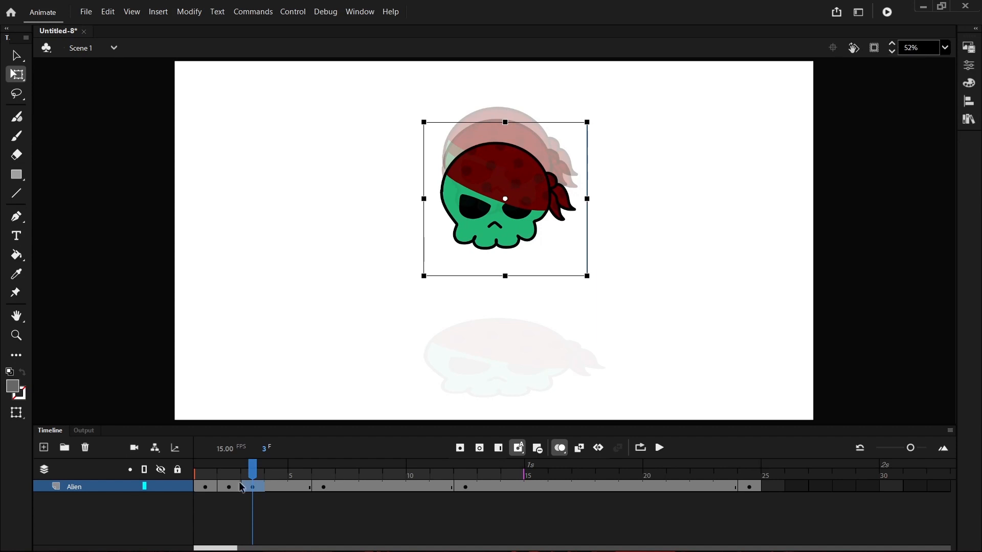
- At frame 4, move the skull further down and stretch it slightly taller and narrower
{"action": "left_click_drag", "start_coordinate": [251, 472], "coordinate": [276, 471]}
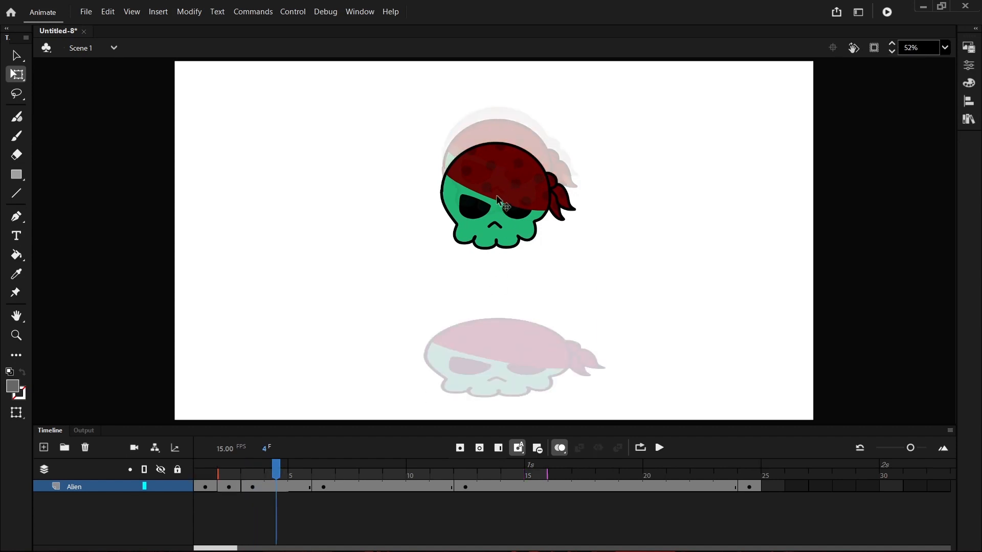
{"action": "left_click_drag", "start_coordinate": [497, 198], "coordinate": [498, 204]}
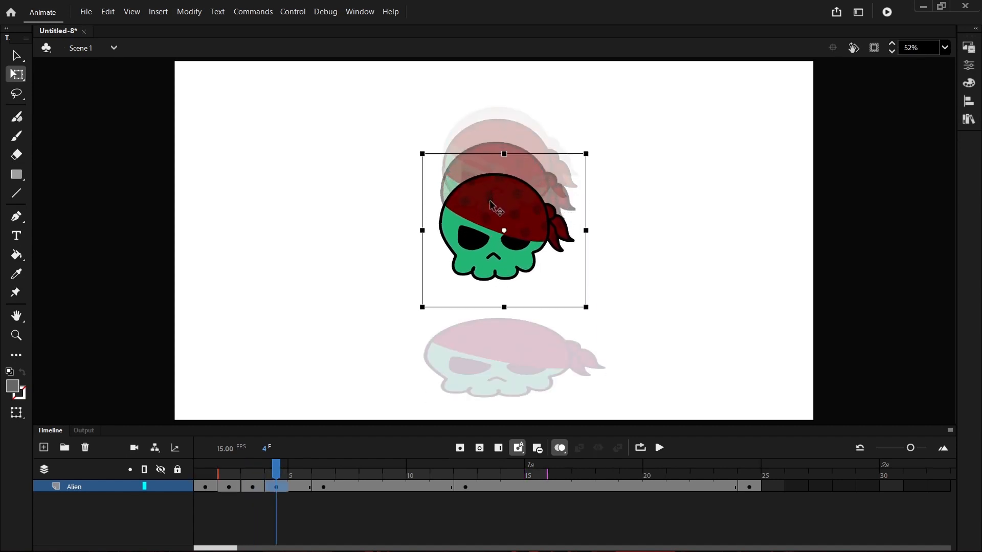
{"action": "left_click_drag", "start_coordinate": [503, 307], "coordinate": [504, 318]}
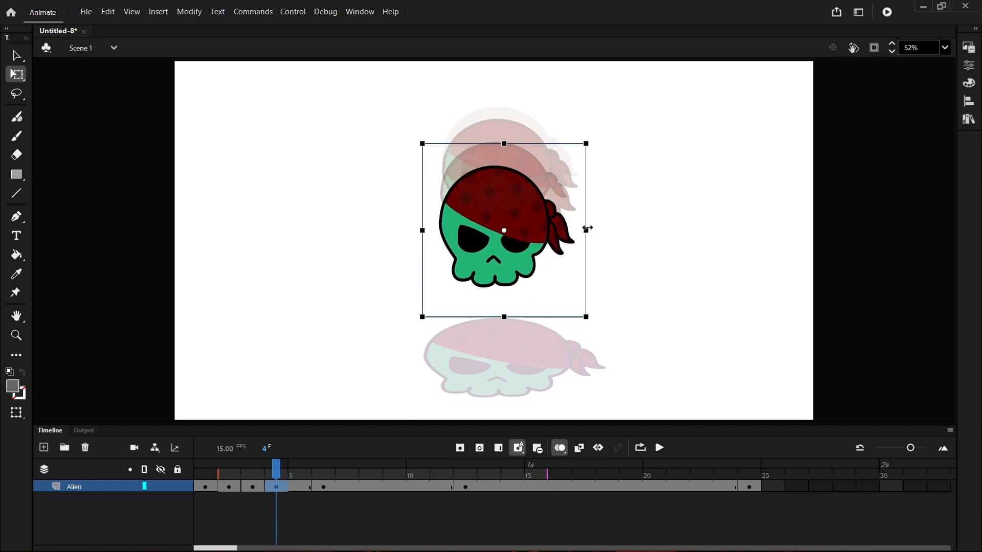
{"action": "left_click_drag", "start_coordinate": [586, 229], "coordinate": [584, 230]}
{"action": "left_click_drag", "start_coordinate": [489, 204], "coordinate": [489, 207]}
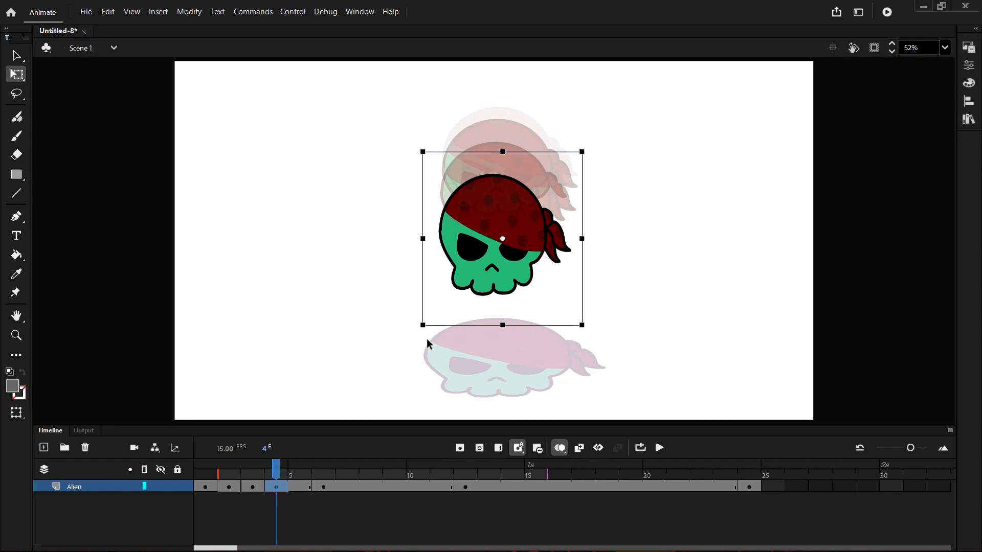
{"action": "left_click_drag", "start_coordinate": [490, 223], "coordinate": [492, 222]}
- At frame 5, lower the skull to just above the squashed pose, stretch it much taller and narrower, and scrub through the fall
{"action": "left_click_drag", "start_coordinate": [276, 472], "coordinate": [300, 471]}
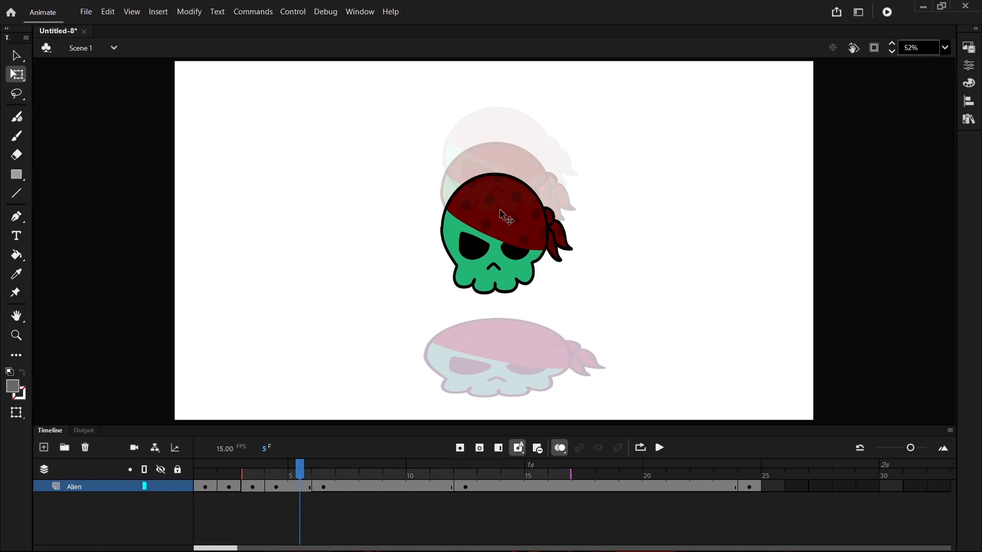
{"action": "left_click_drag", "start_coordinate": [499, 209], "coordinate": [500, 273]}
{"action": "left_click_drag", "start_coordinate": [505, 211], "coordinate": [505, 187]}
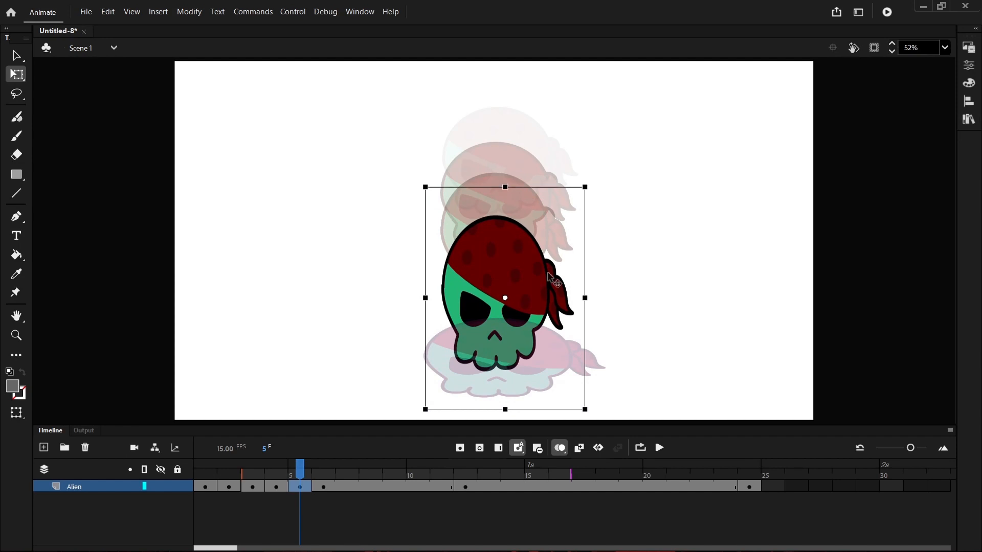
{"action": "left_click_drag", "start_coordinate": [585, 298], "coordinate": [578, 298]}
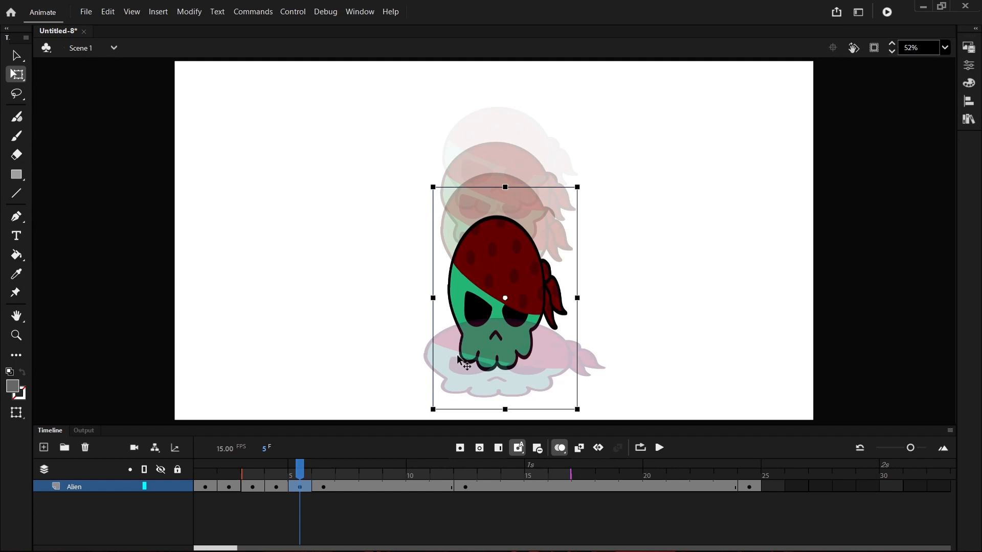
{"action": "left_click_drag", "start_coordinate": [303, 471], "coordinate": [312, 472]}
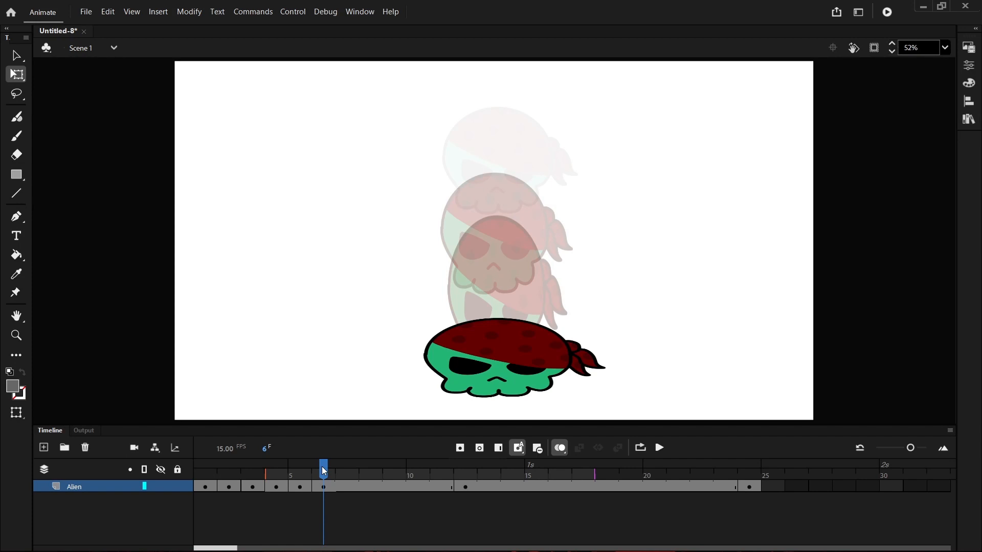
{"action": "left_click_drag", "start_coordinate": [324, 471], "coordinate": [198, 486]}
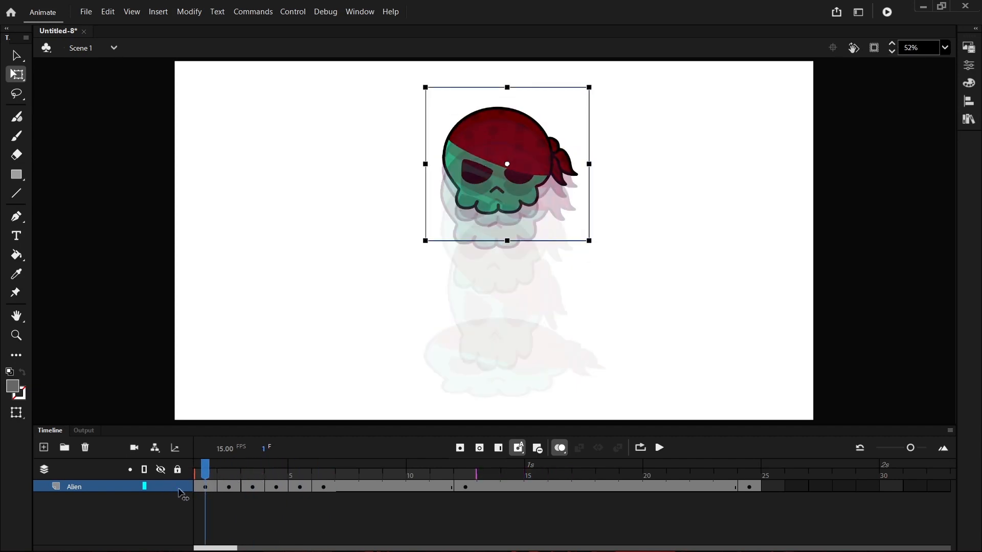
- Try nudging the skull slightly to the left at frame 2
{"action": "left_click", "coordinate": [229, 488]}
{"action": "key", "text": "Left"}
{"action": "key", "text": "Left"}
{"action": "key", "text": "Left"}
{"action": "key", "text": "Left"}
{"action": "key", "text": "Left"}
{"action": "key", "text": "Left"}
{"action": "key", "text": "Left"}
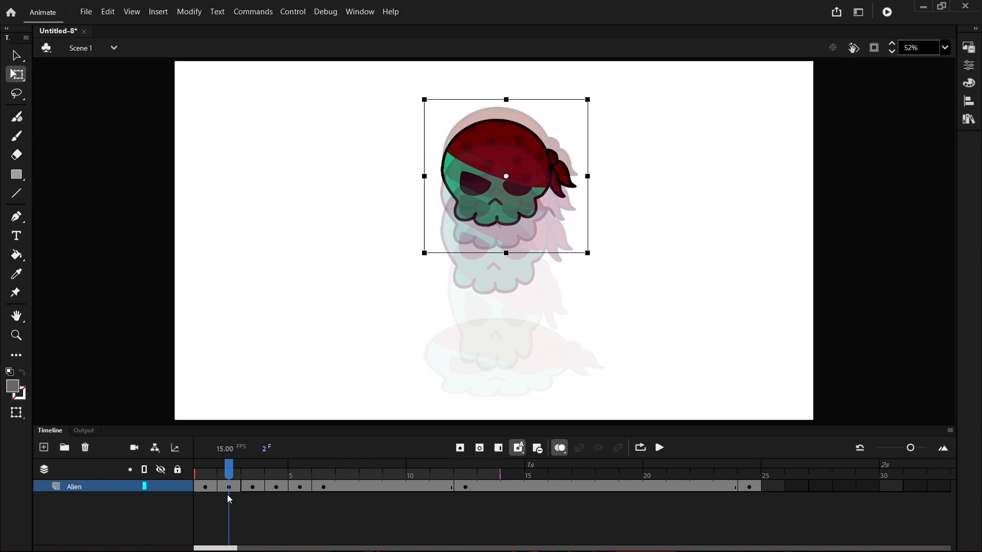
- Step through the first frames and play back the falling animation to check its motion
{"action": "left_click_drag", "start_coordinate": [229, 474], "coordinate": [199, 473]}
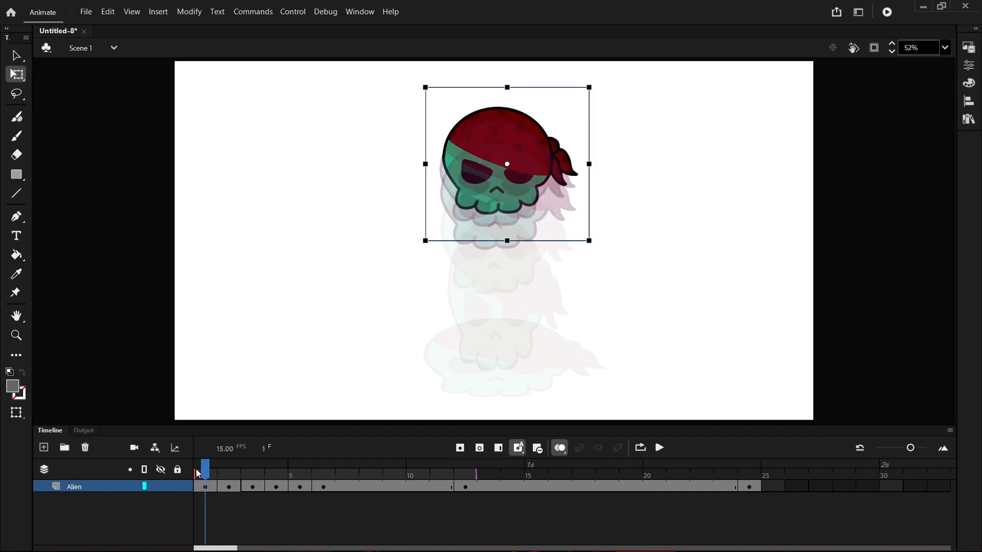
{"action": "key", "text": "period"}
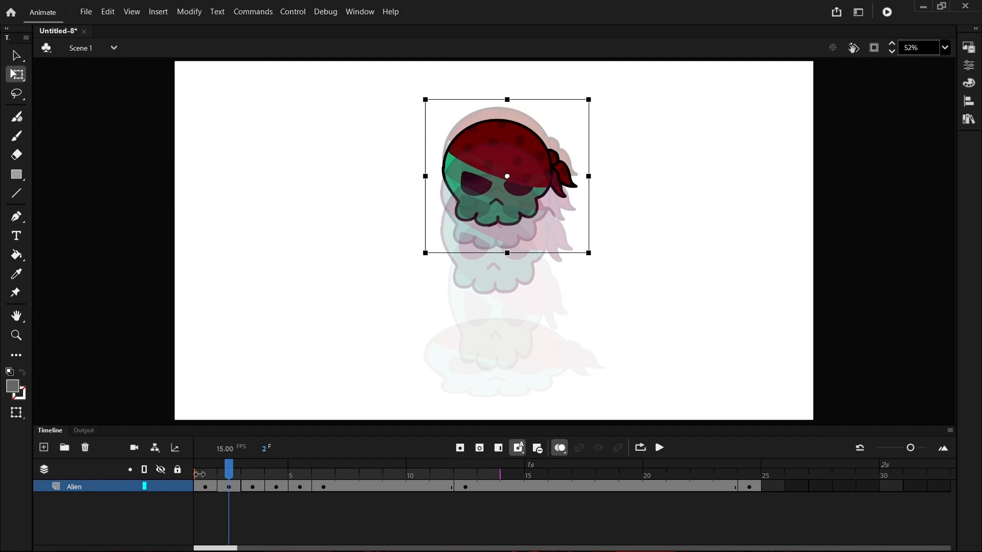
{"action": "left_click", "coordinate": [660, 448]}
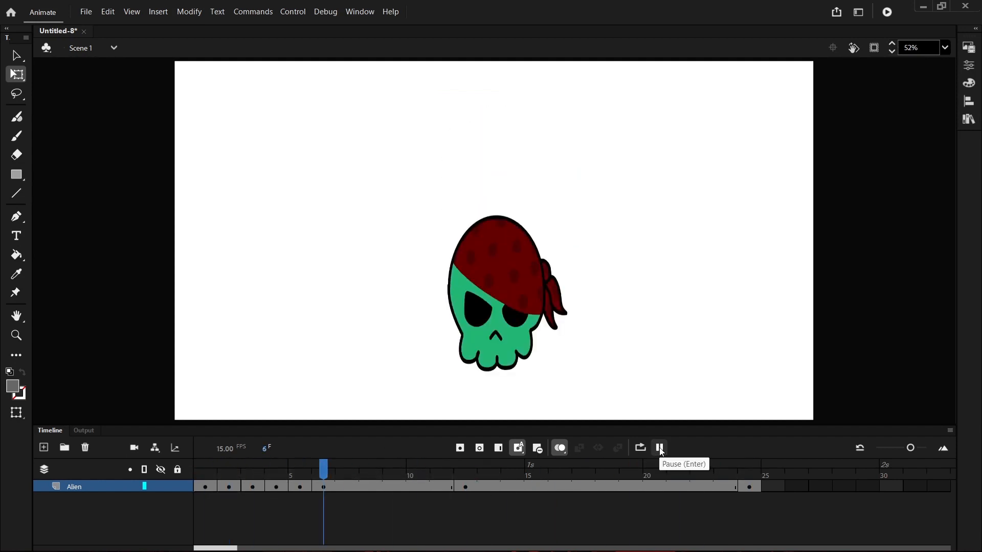
{"action": "left_click", "coordinate": [659, 448]}
- Try raising the skull and making it taller at frame 7, and undo these changes
{"action": "left_click_drag", "start_coordinate": [406, 473], "coordinate": [338, 477]}
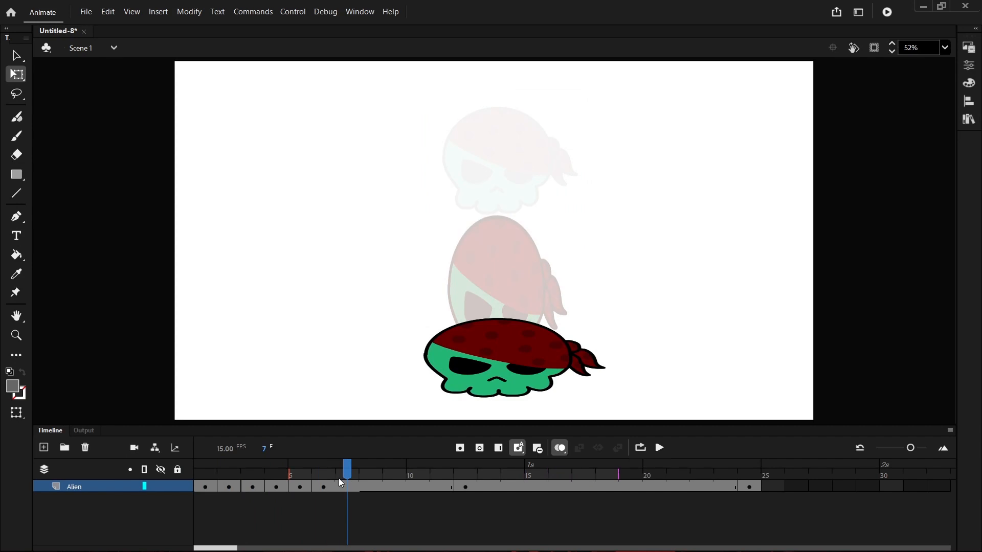
{"action": "right_click", "coordinate": [505, 299]}
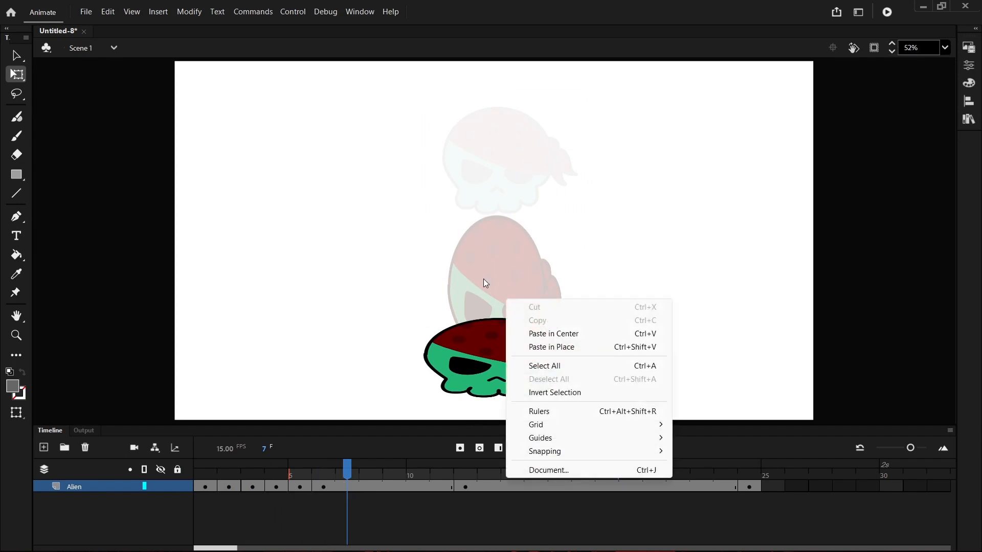
{"action": "left_click", "coordinate": [483, 279]}
{"action": "left_click", "coordinate": [518, 335]}
{"action": "left_click_drag", "start_coordinate": [518, 338], "coordinate": [515, 299]}
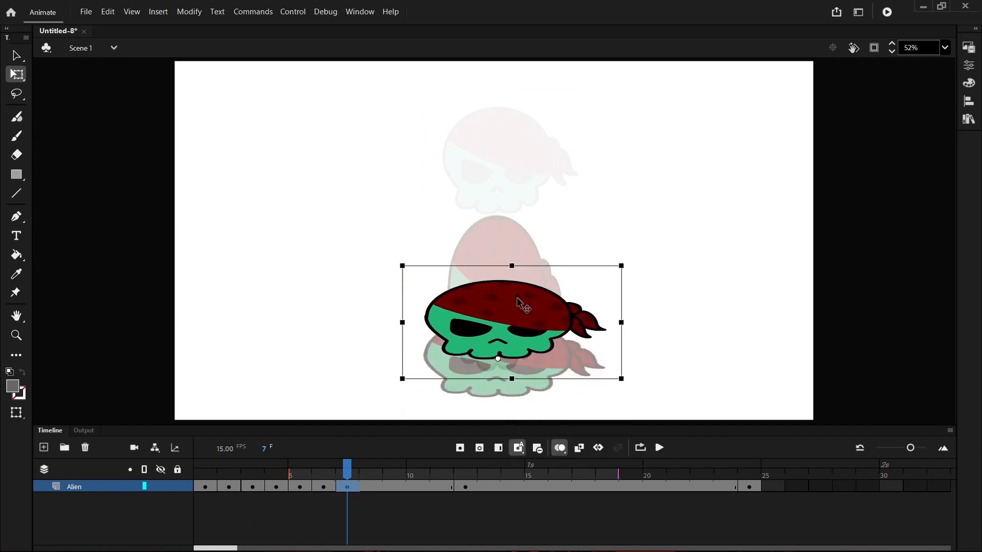
{"action": "left_click", "coordinate": [505, 257]}
{"action": "left_click", "coordinate": [509, 292]}
{"action": "left_click_drag", "start_coordinate": [512, 262], "coordinate": [511, 229]}
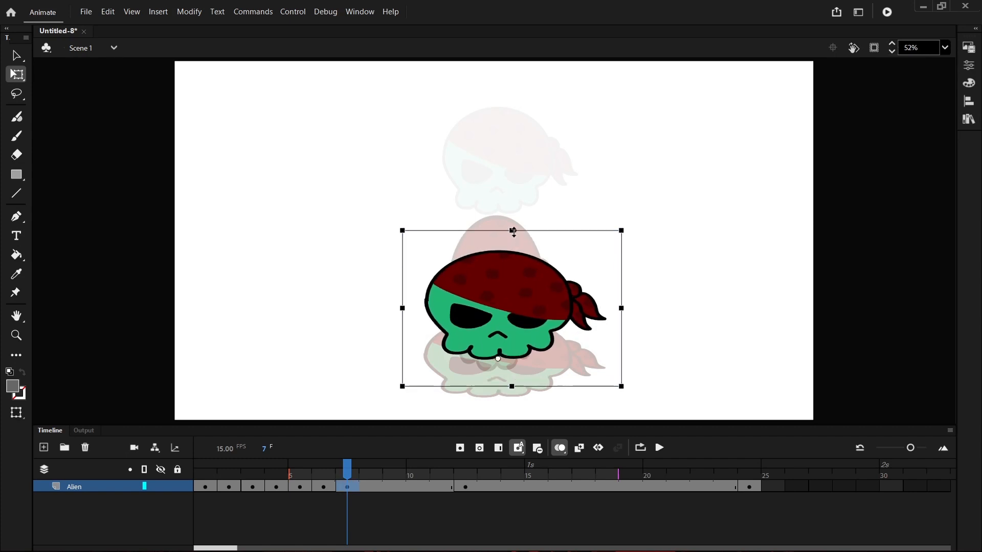
{"action": "key", "text": "ctrl+z"}
{"action": "key", "text": "ctrl+z"}
{"action": "key", "text": "ctrl+z"}
{"action": "key", "text": "ctrl+z"}
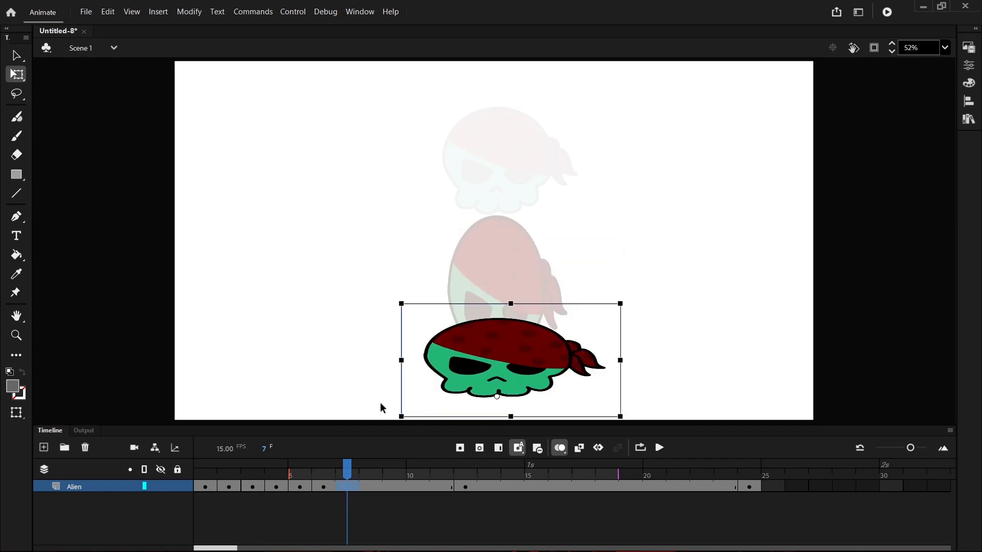
- Copy frames 2 to 5 of the Alien layer, which hold the skull's fall
{"action": "left_click", "coordinate": [228, 487]}
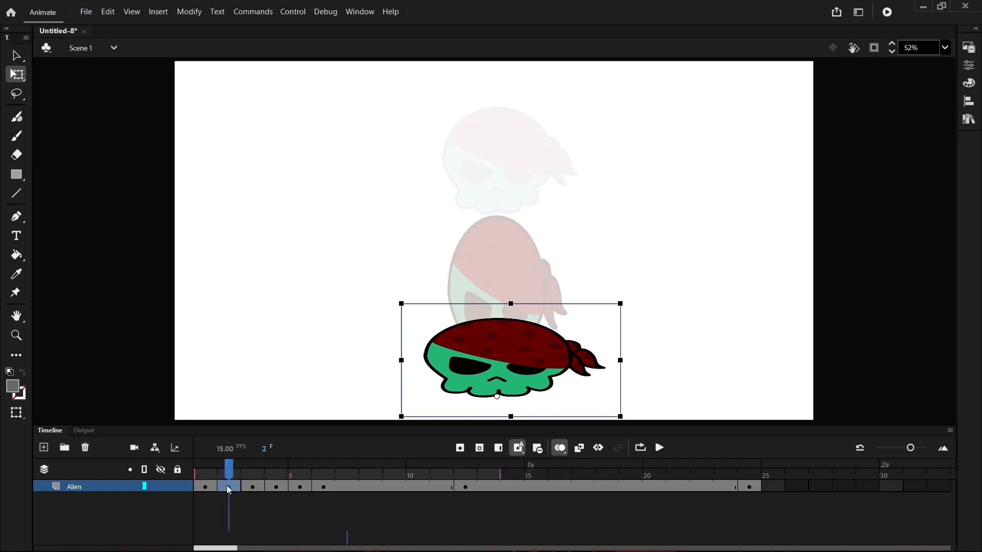
{"action": "left_click_drag", "start_coordinate": [248, 491], "coordinate": [299, 488]}
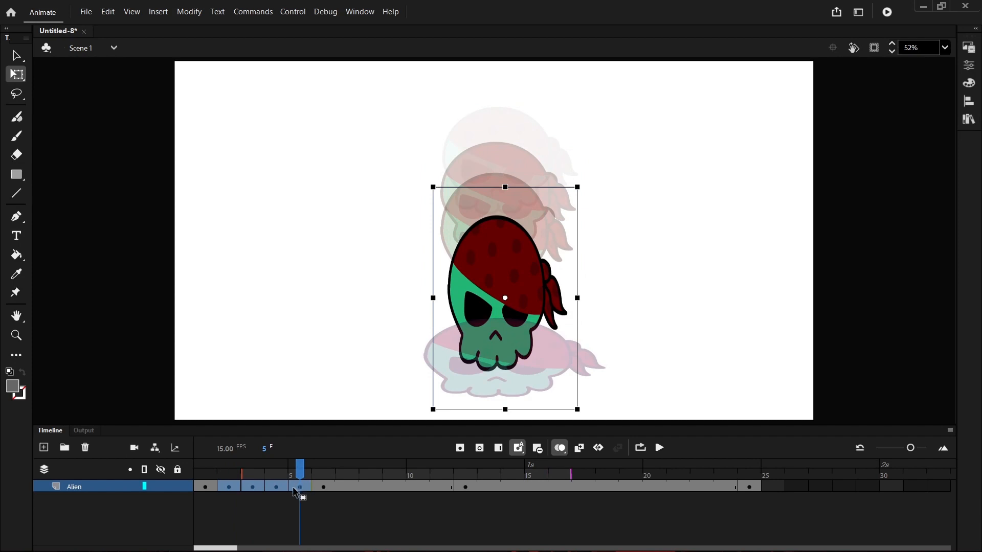
{"action": "right_click", "coordinate": [257, 489]}
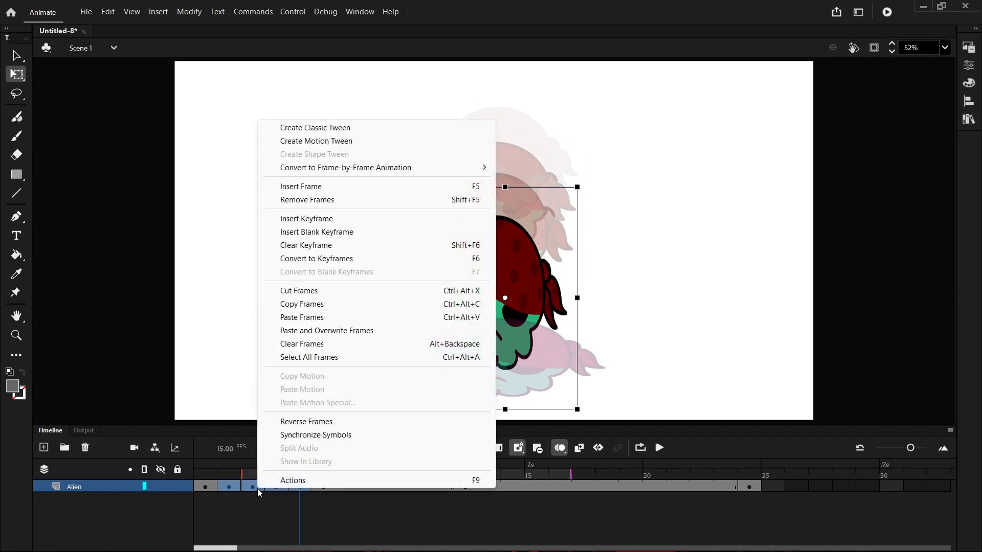
{"action": "left_click", "coordinate": [319, 307]}
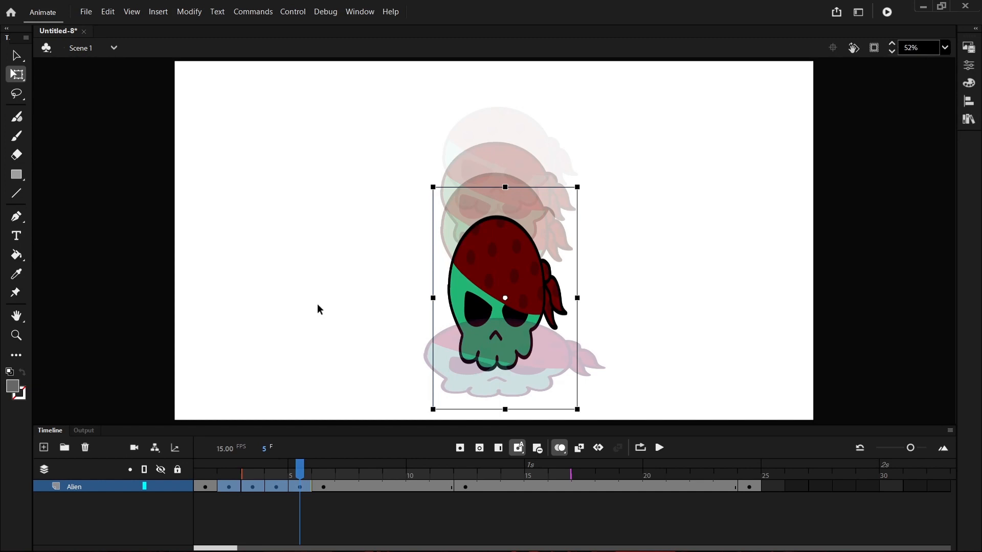
- Paste the copied fall frames over frames 8 to 11 and reverse their order so the skull rises again
{"action": "left_click", "coordinate": [323, 487]}
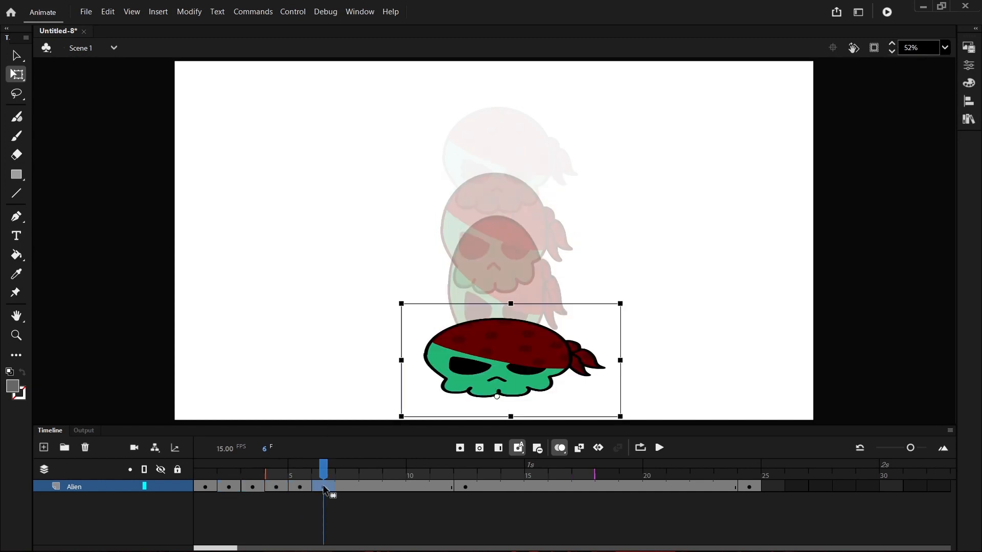
{"action": "left_click", "coordinate": [346, 487]}
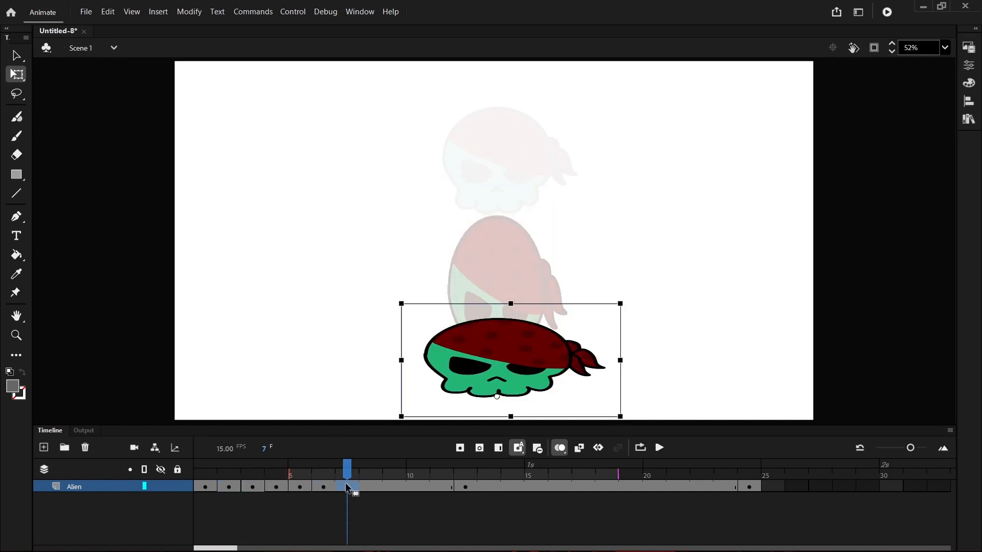
{"action": "left_click", "coordinate": [370, 487]}
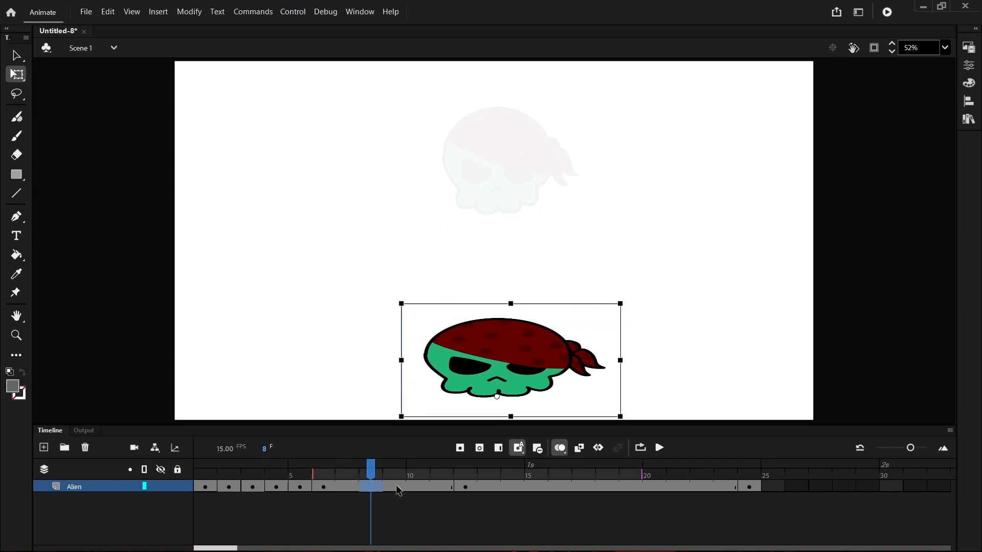
{"action": "left_click_drag", "start_coordinate": [398, 490], "coordinate": [431, 490]}
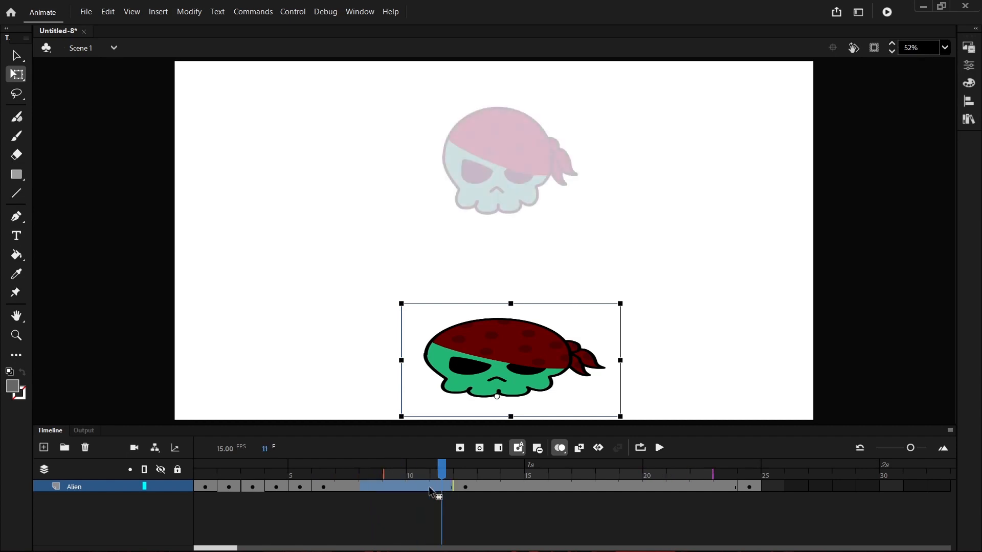
{"action": "right_click", "coordinate": [400, 481]}
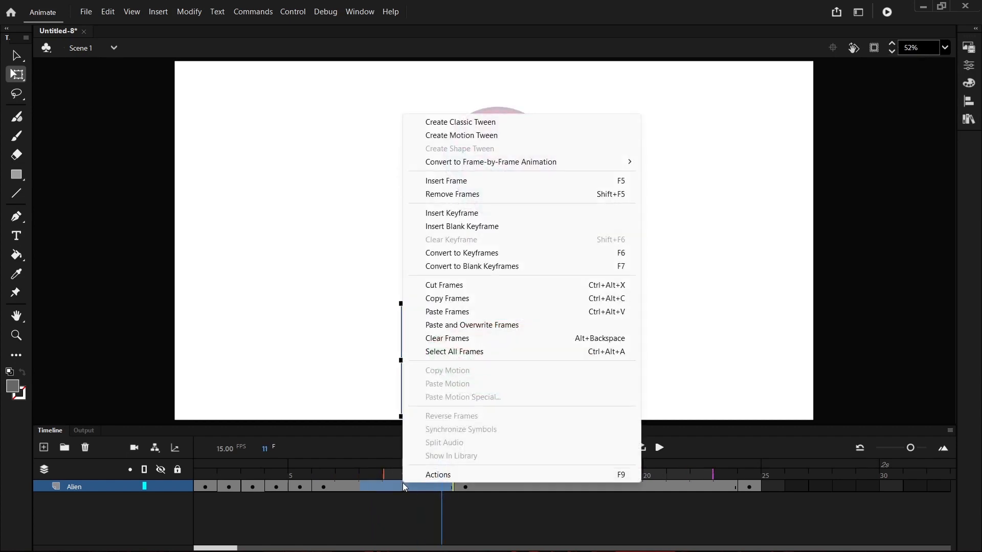
{"action": "left_click", "coordinate": [435, 311]}
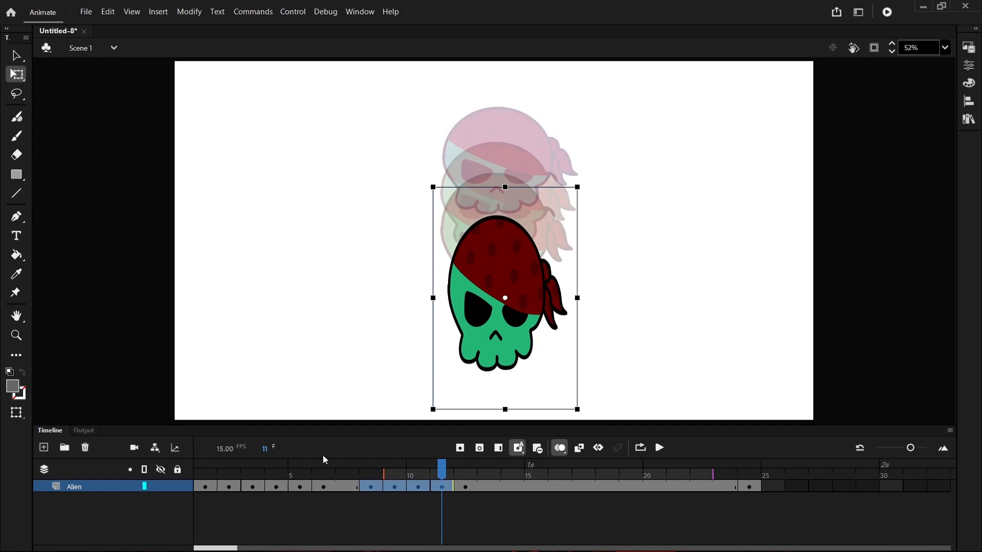
{"action": "right_click", "coordinate": [411, 487]}
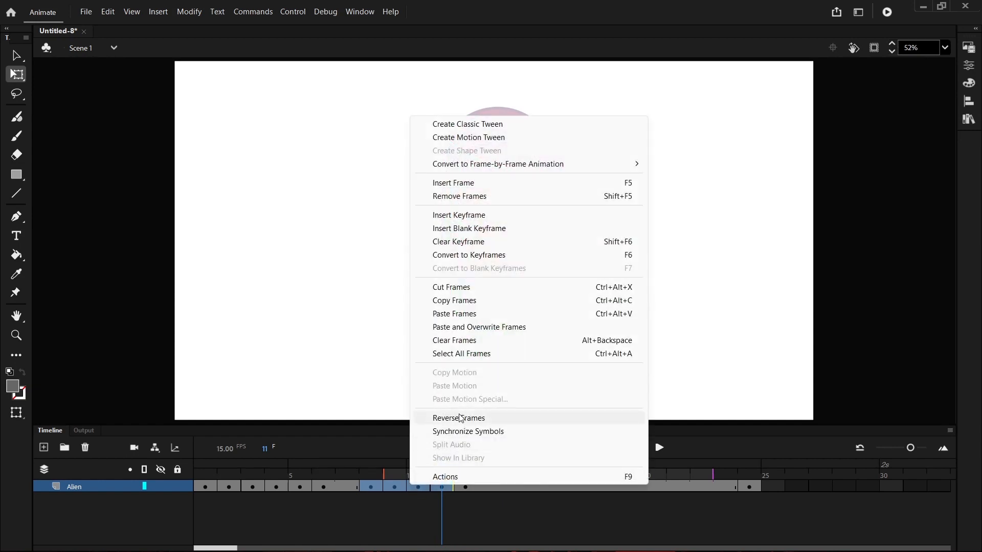
{"action": "left_click", "coordinate": [464, 420]}
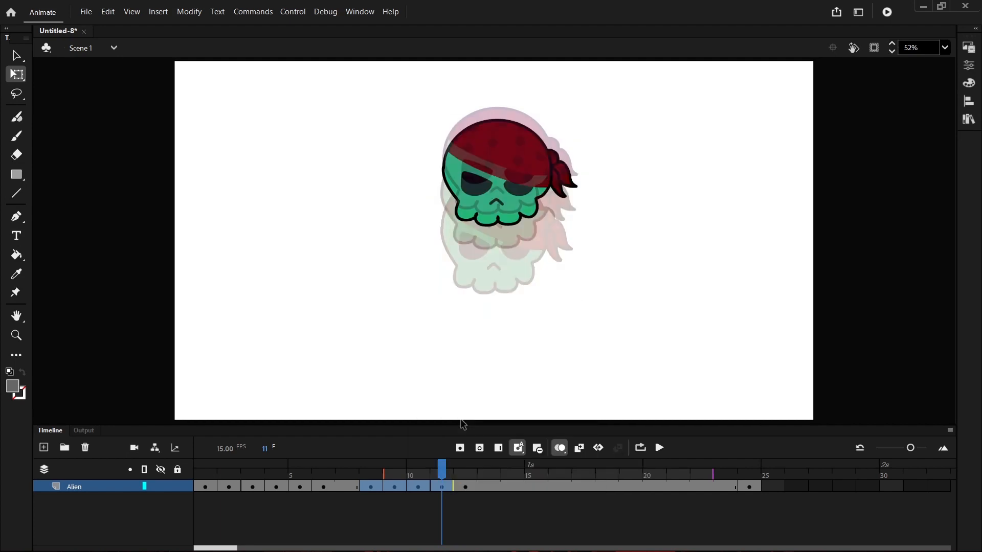
- Return to frame 1 and play the animation to check the fall and rebound
{"action": "left_click_drag", "start_coordinate": [380, 475], "coordinate": [209, 474]}
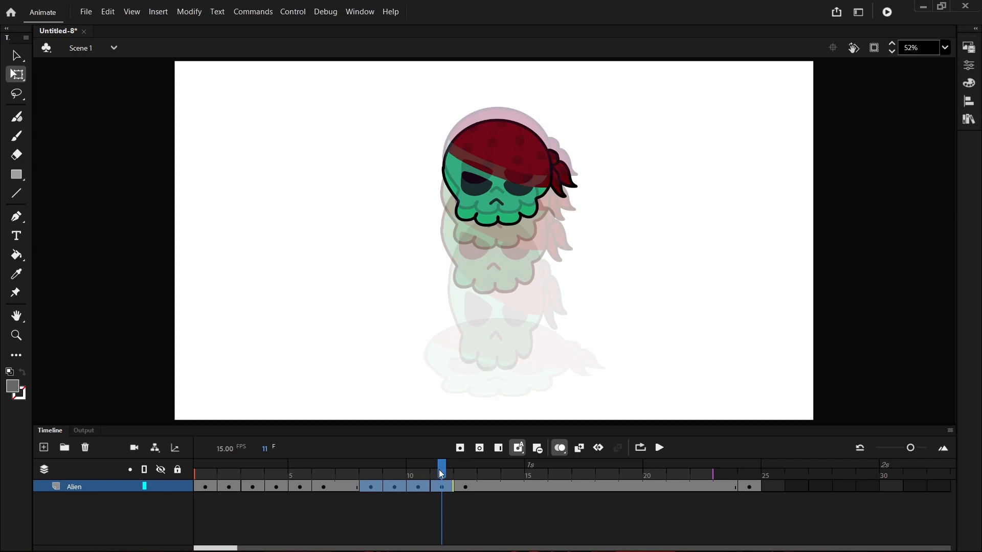
{"action": "left_click_drag", "start_coordinate": [439, 469], "coordinate": [205, 469]}
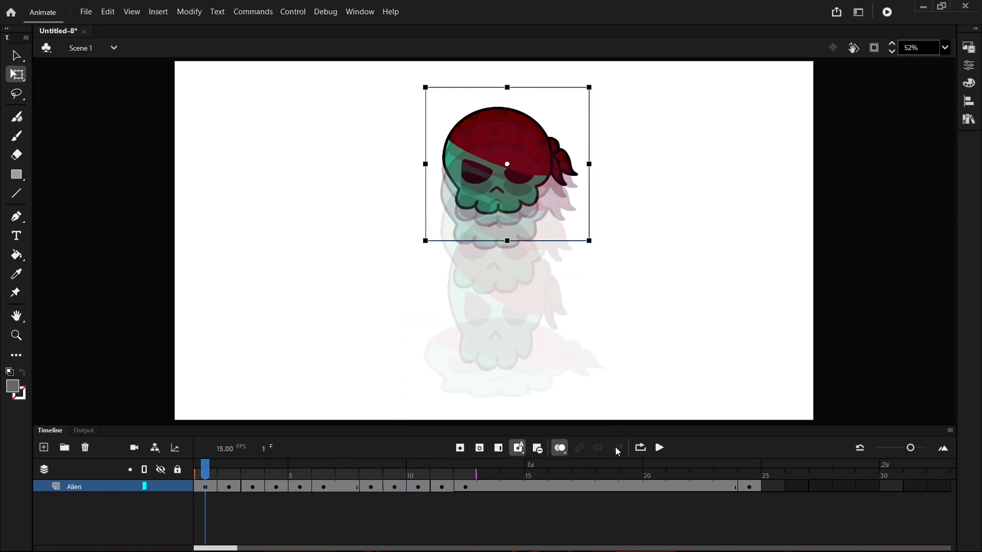
{"action": "left_click", "coordinate": [659, 449]}
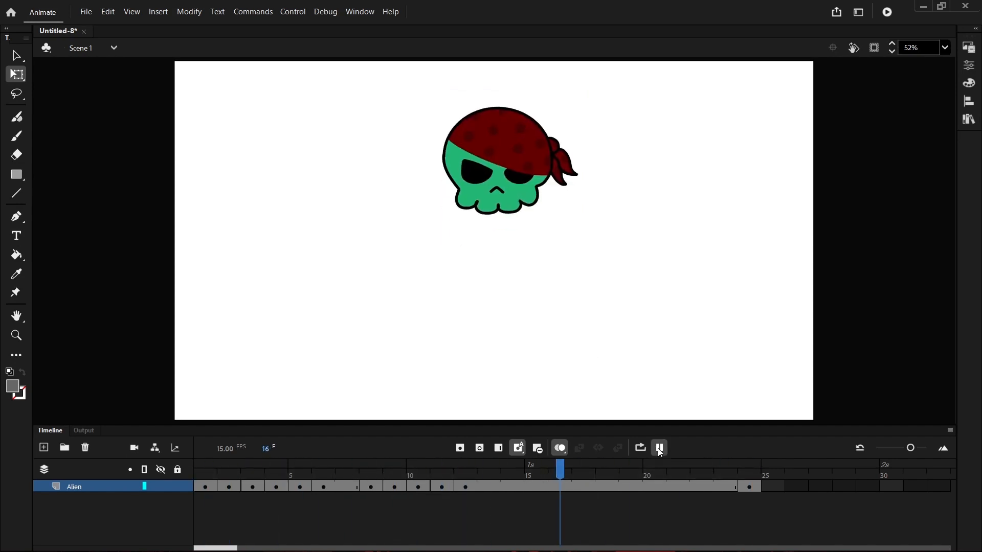
{"action": "left_click", "coordinate": [660, 449]}
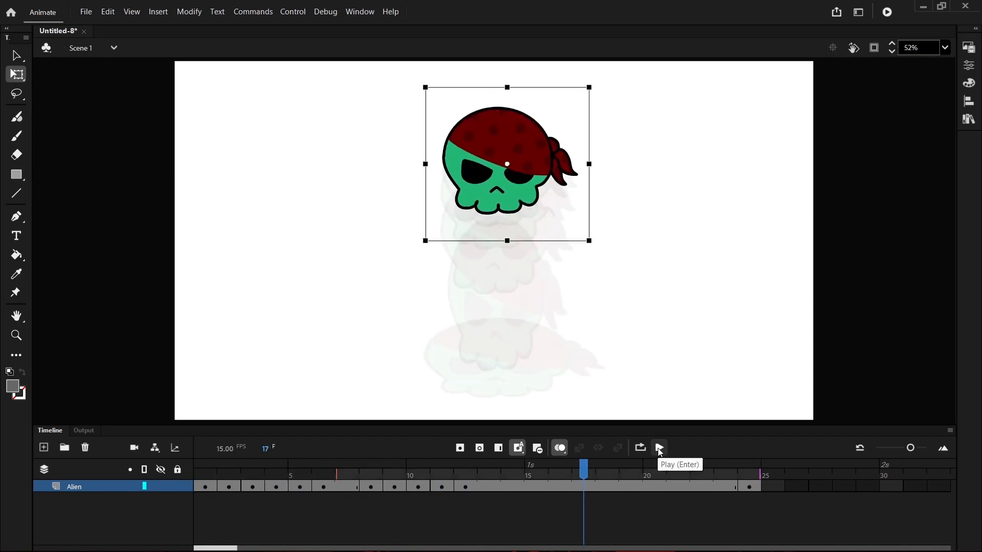
- Copy the full bounce sequence, frames 2 to 11, of the Alien layer
{"action": "left_click", "coordinate": [469, 488]}
{"action": "left_click", "coordinate": [488, 489]}
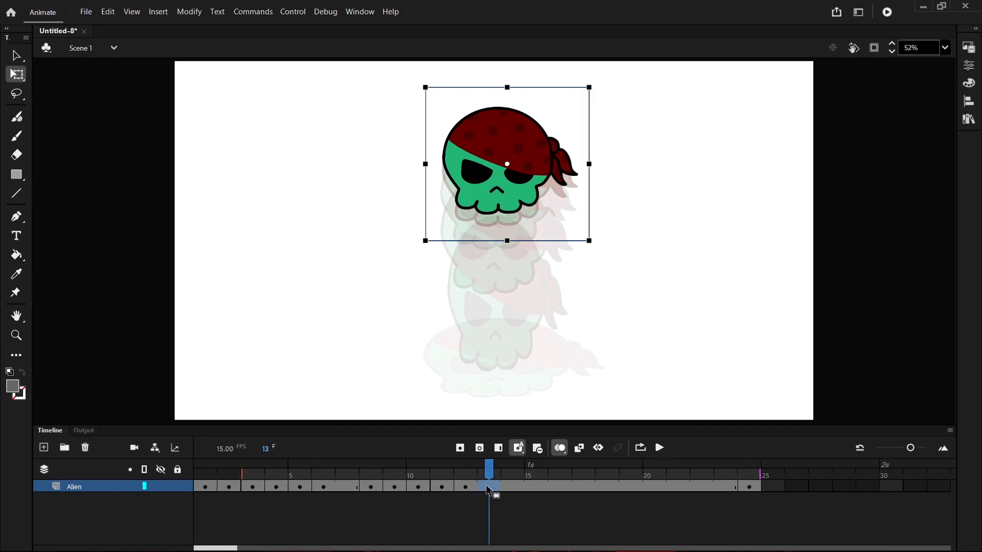
{"action": "left_click", "coordinate": [514, 489]}
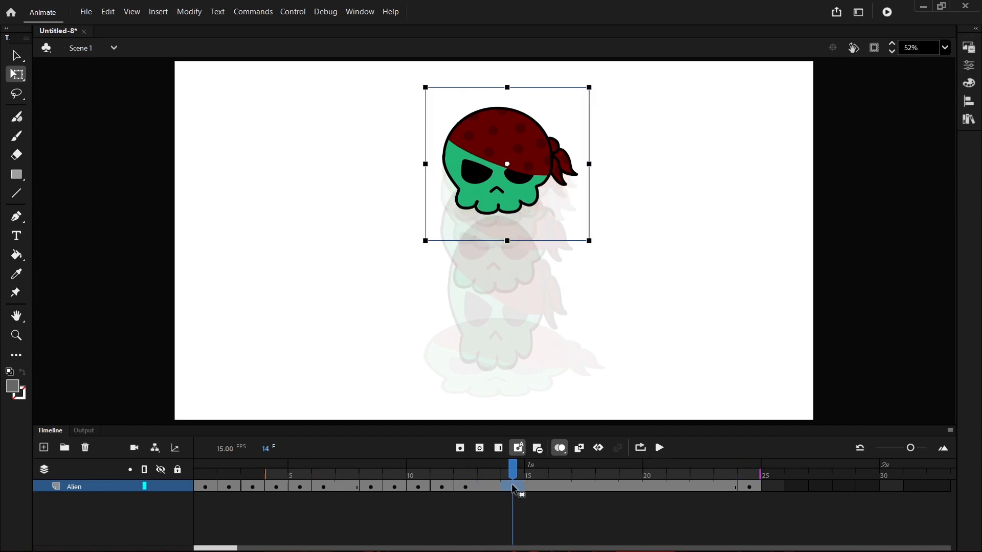
{"action": "left_click", "coordinate": [230, 488]}
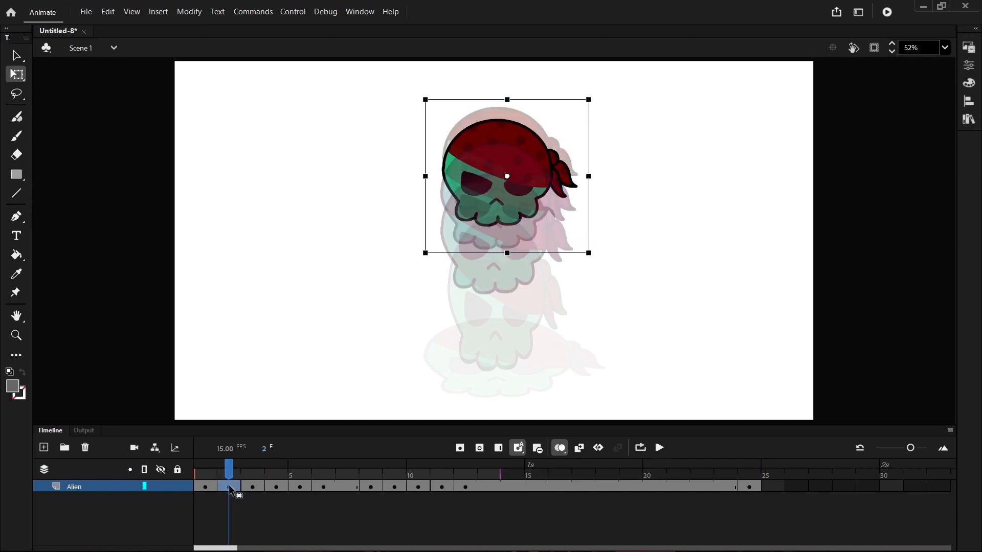
{"action": "left_click_drag", "start_coordinate": [230, 489], "coordinate": [464, 488]}
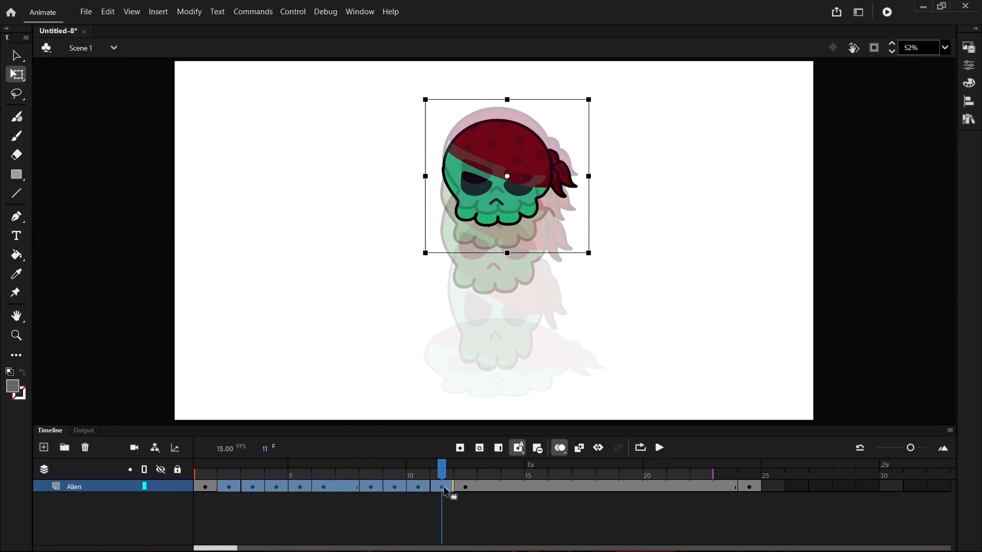
{"action": "right_click", "coordinate": [447, 489]}
{"action": "left_click", "coordinate": [475, 306]}
- Try pasting the copied bounce frames onto frame 14 alone
{"action": "left_click", "coordinate": [488, 488]}
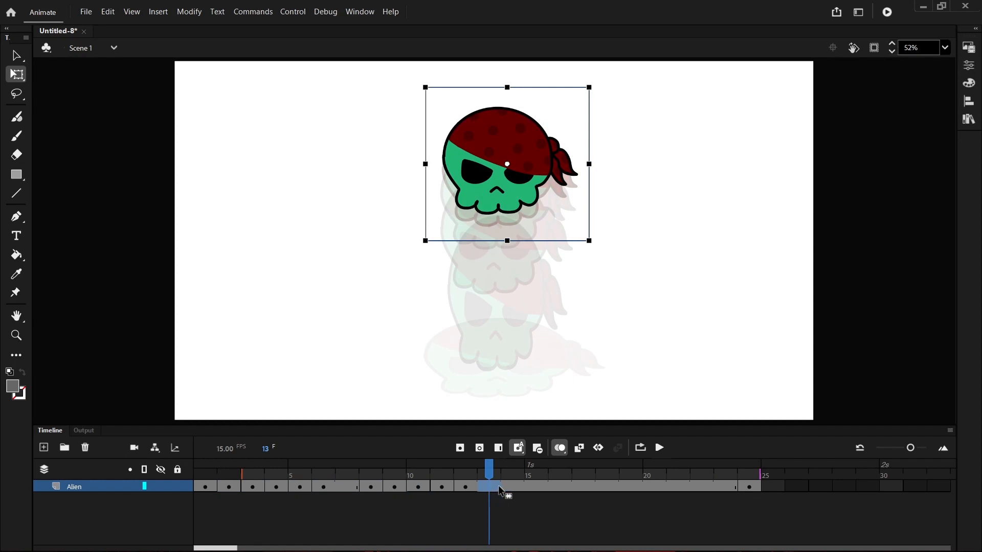
{"action": "left_click", "coordinate": [514, 489]}
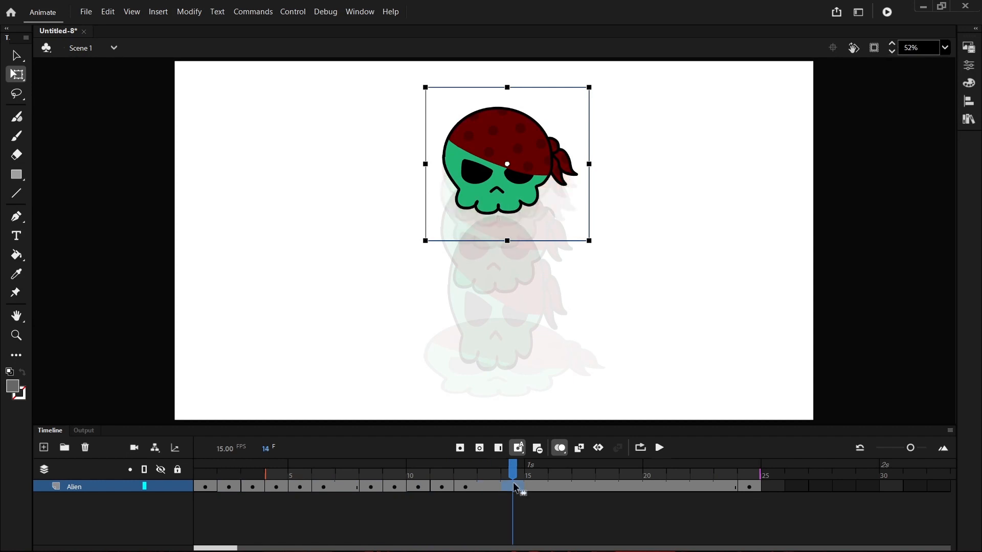
{"action": "right_click", "coordinate": [515, 488]}
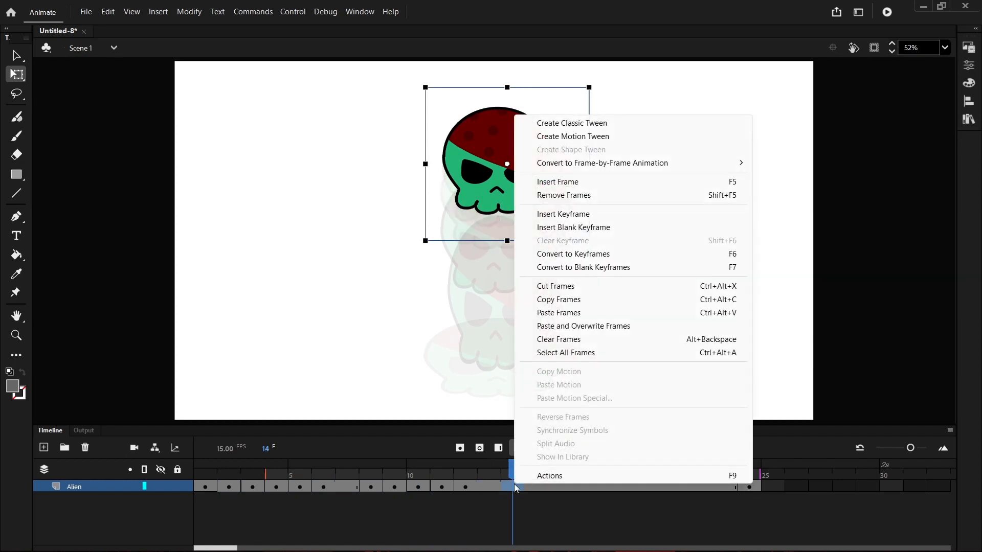
{"action": "left_click", "coordinate": [555, 314]}
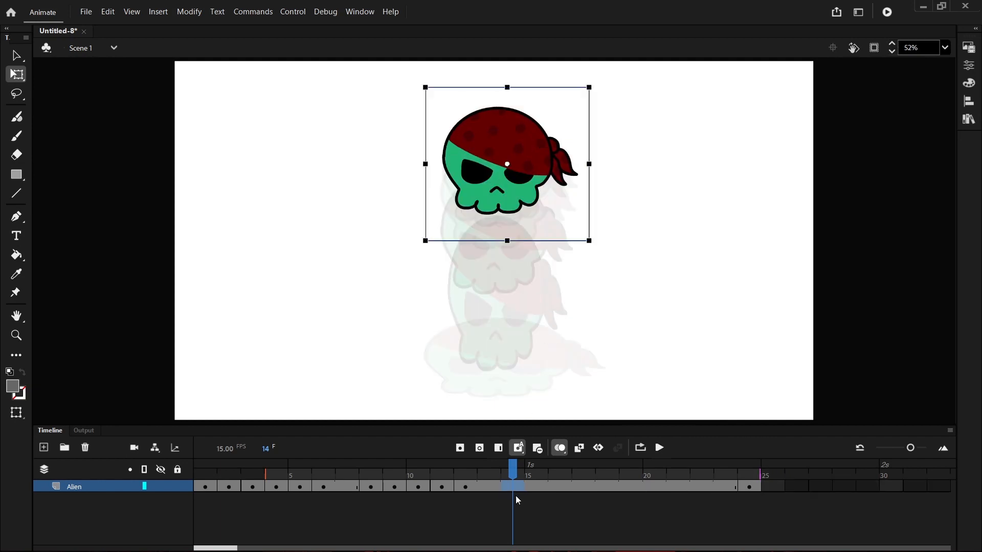
- Paste the copied bounce sequence over frames 14 to 23 to add a second bounce
{"action": "left_click", "coordinate": [533, 489]}
{"action": "left_click_drag", "start_coordinate": [533, 489], "coordinate": [731, 491]}
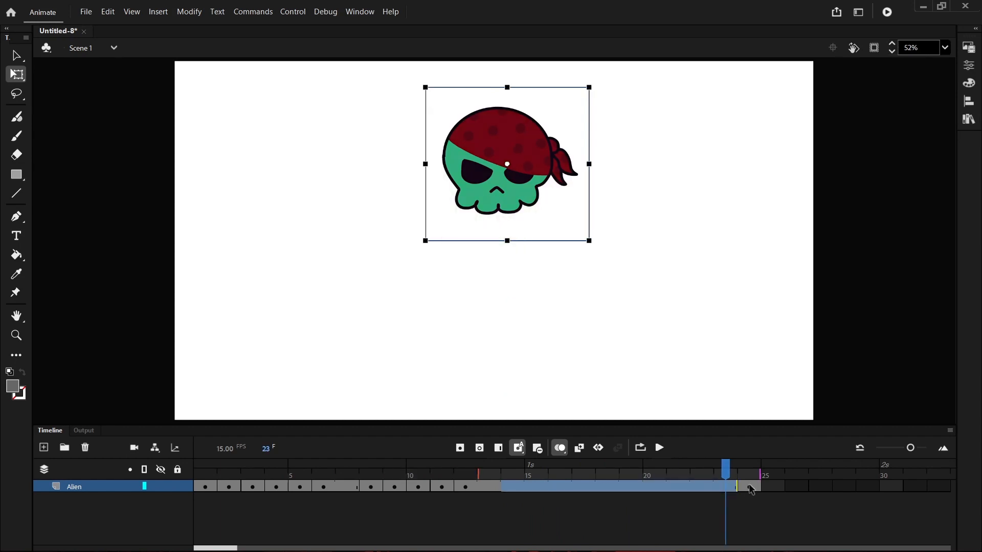
{"action": "right_click", "coordinate": [600, 489]}
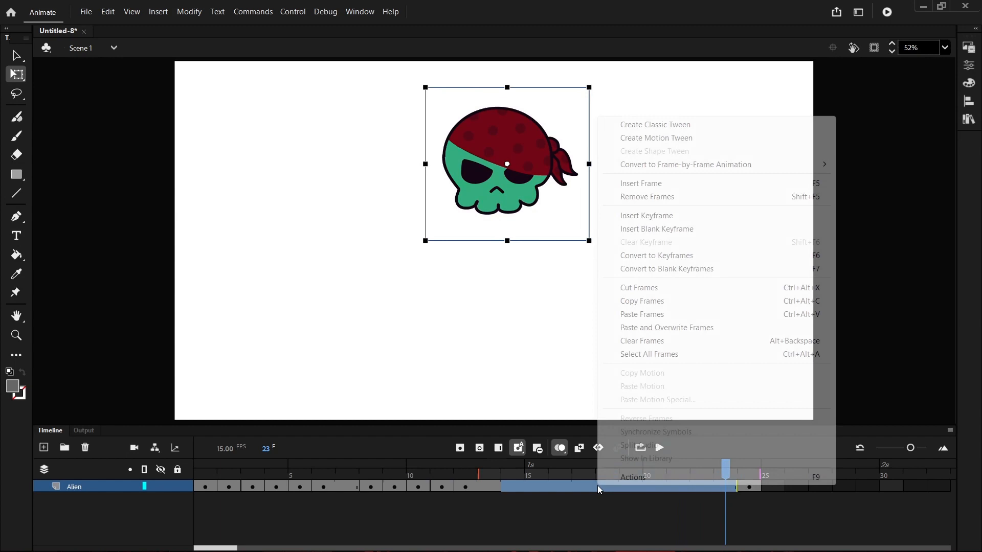
{"action": "left_click", "coordinate": [657, 315]}
- Return to frame 1 and play the animation to check both bounces
{"action": "mouse_move", "coordinate": [645, 550]}
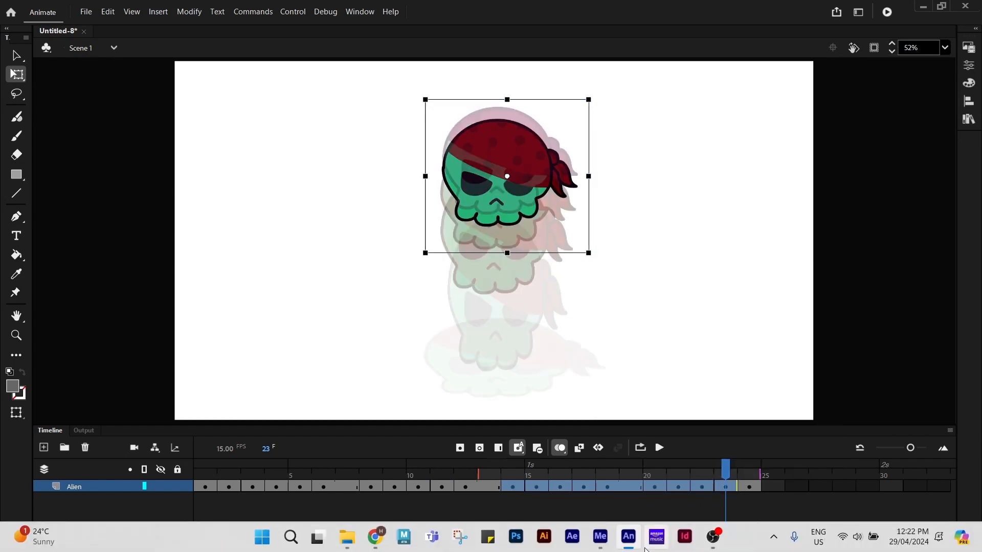
{"action": "left_click_drag", "start_coordinate": [726, 469], "coordinate": [72, 484]}
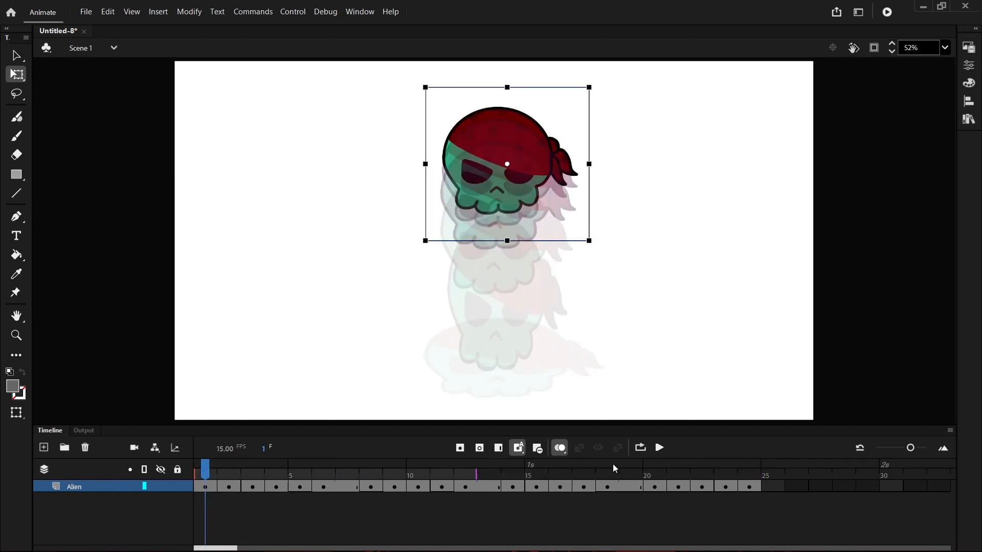
{"action": "left_click", "coordinate": [661, 448]}
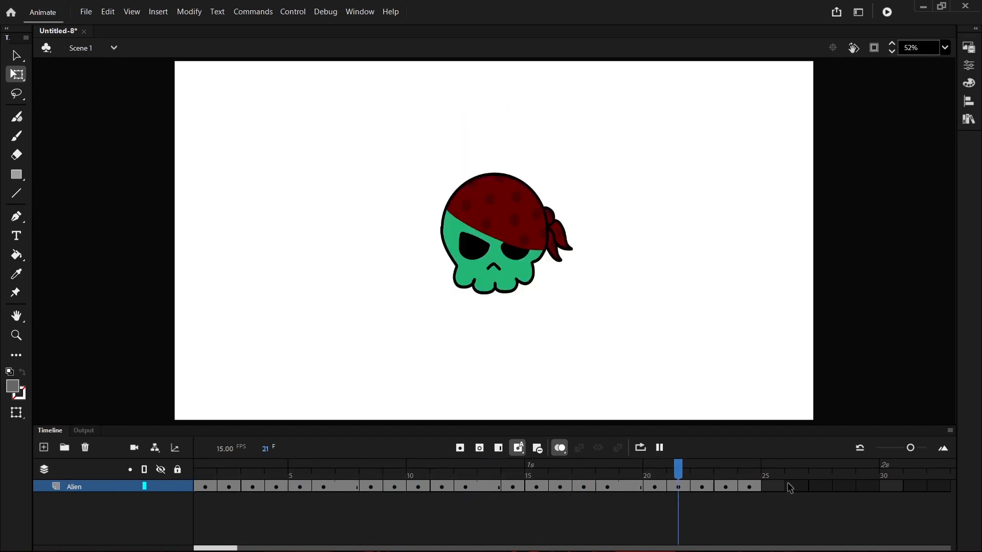
- Turn on loop playback, extend its range to frames 1 to 24, and play the looping bounce
{"action": "left_click", "coordinate": [640, 448]}
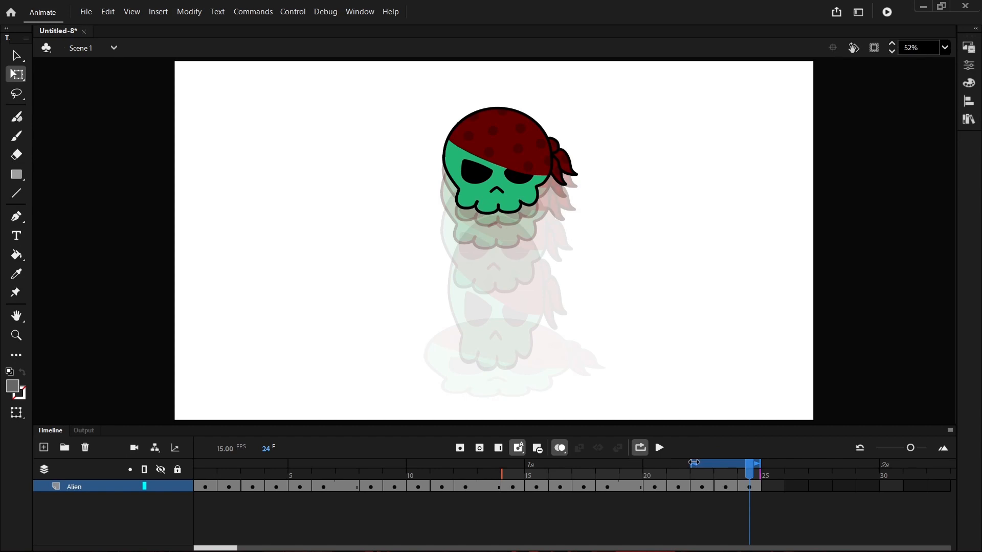
{"action": "left_click_drag", "start_coordinate": [694, 463], "coordinate": [47, 480]}
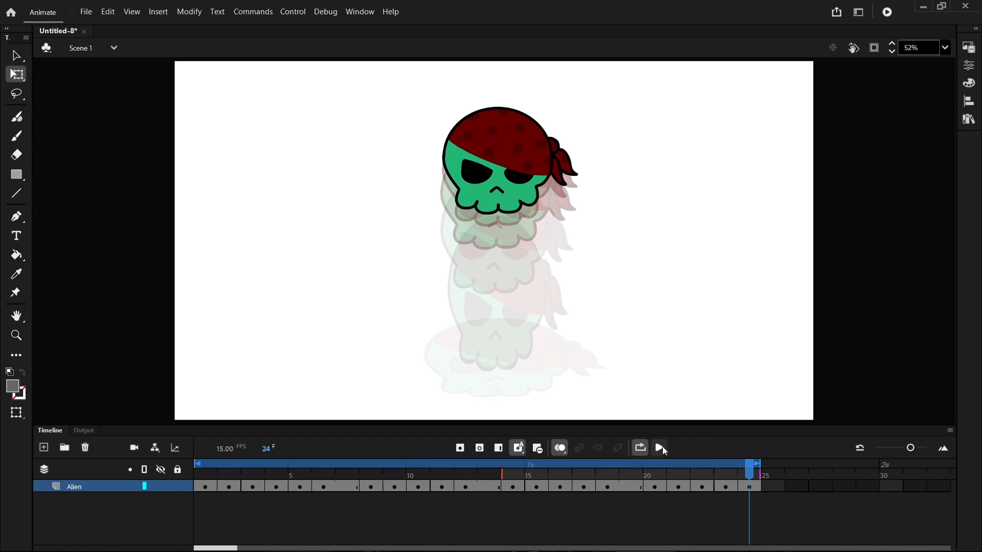
{"action": "left_click", "coordinate": [662, 449]}
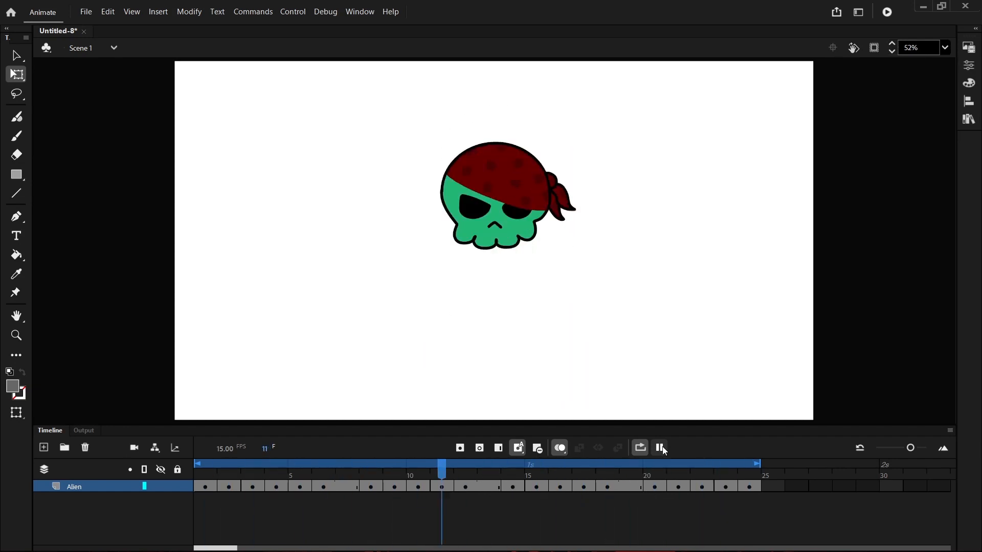
{"action": "left_click", "coordinate": [661, 449]}
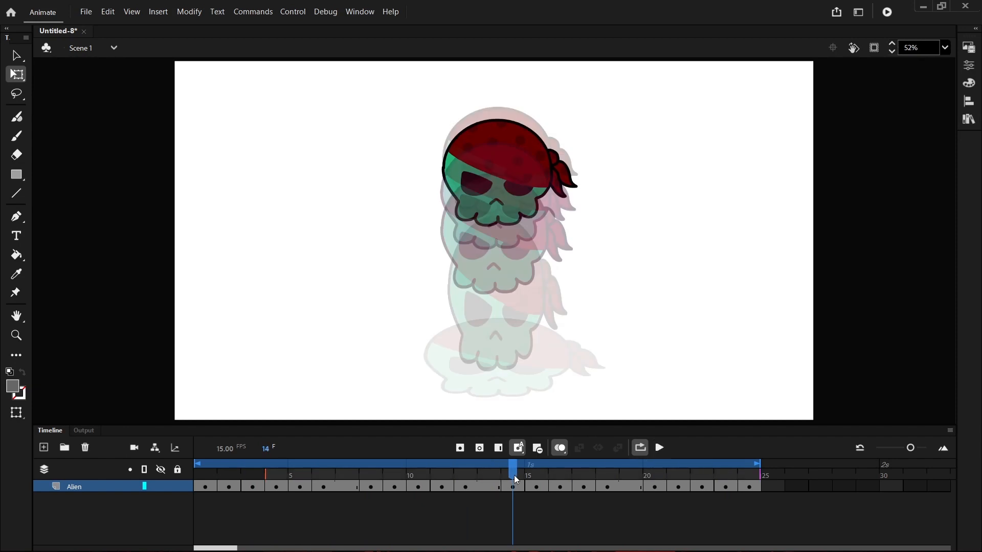
- Return the playhead to frame 1 and clear the selection on the stage
{"action": "left_click_drag", "start_coordinate": [513, 474], "coordinate": [172, 482]}
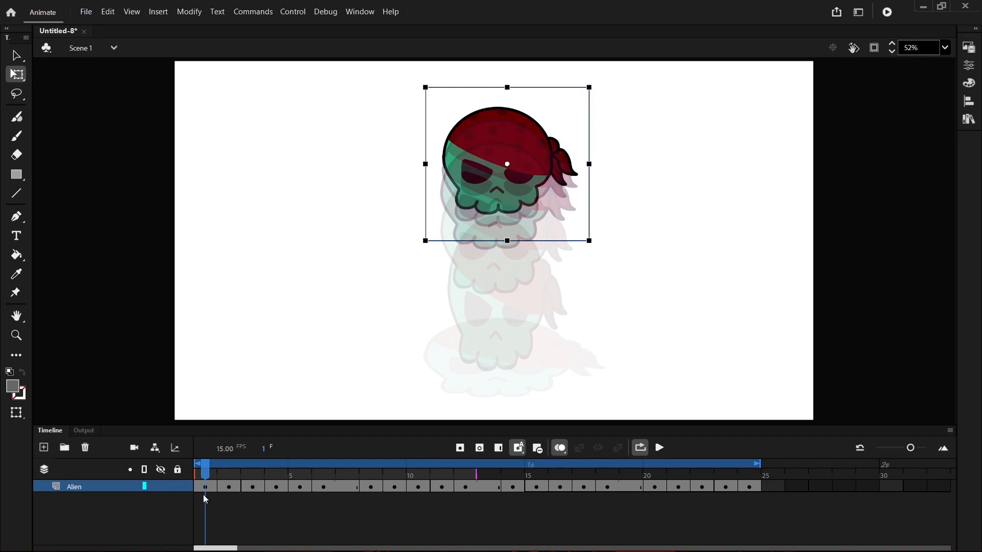
{"action": "right_click", "coordinate": [700, 152]}
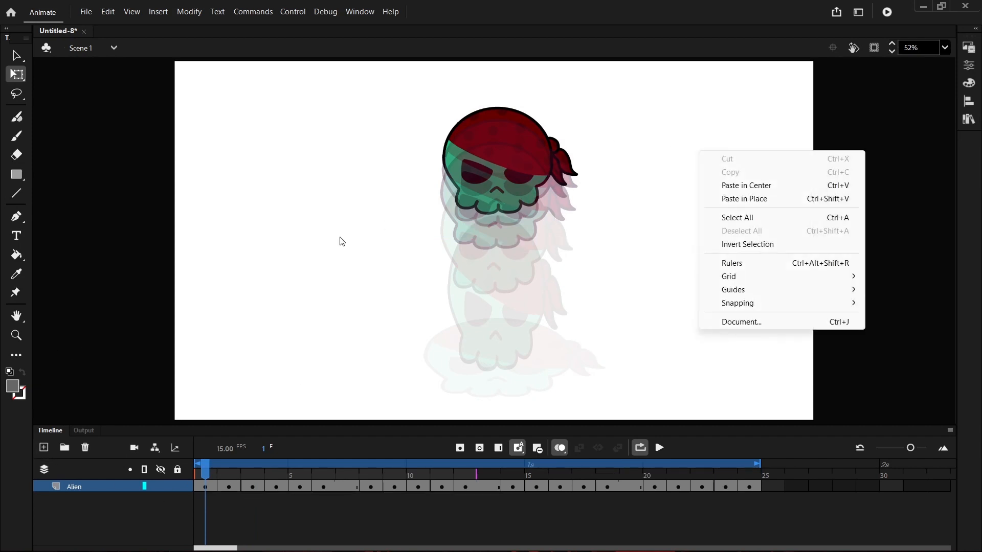
{"action": "left_click", "coordinate": [313, 248]}
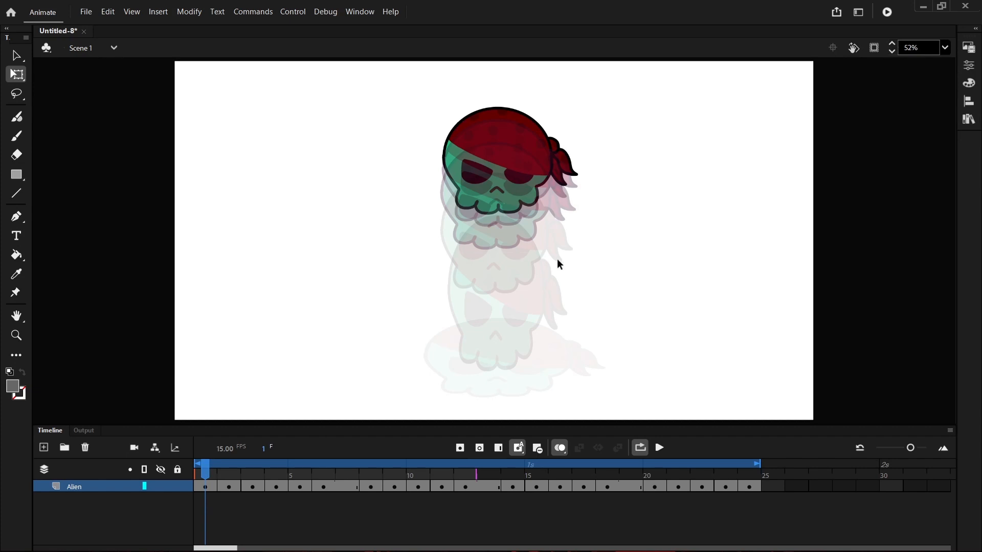
- Switch to Adobe Media Encoder, undock the workspace bar above the render queue, and return to Animate
{"action": "left_click", "coordinate": [599, 546]}
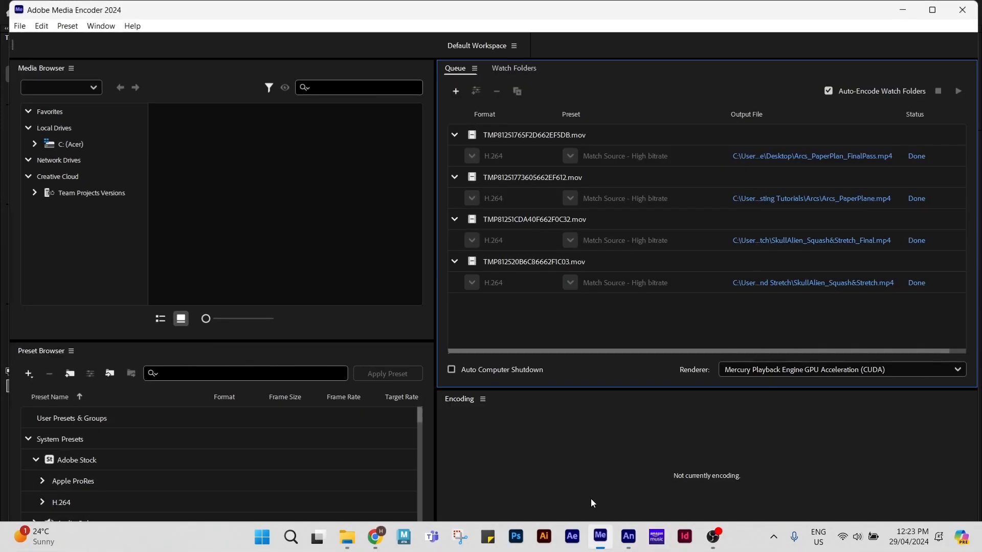
{"action": "right_click", "coordinate": [824, 46]}
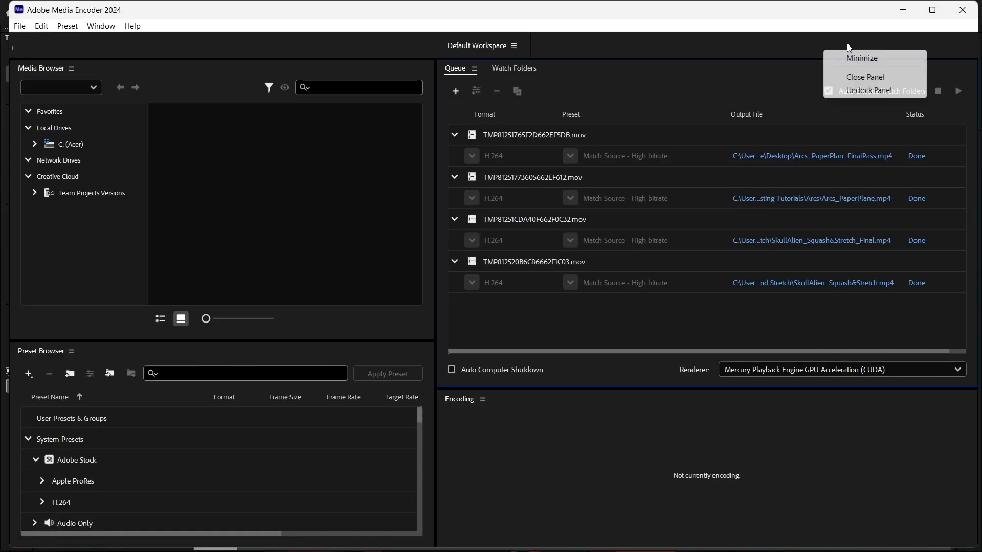
{"action": "left_click", "coordinate": [881, 94]}
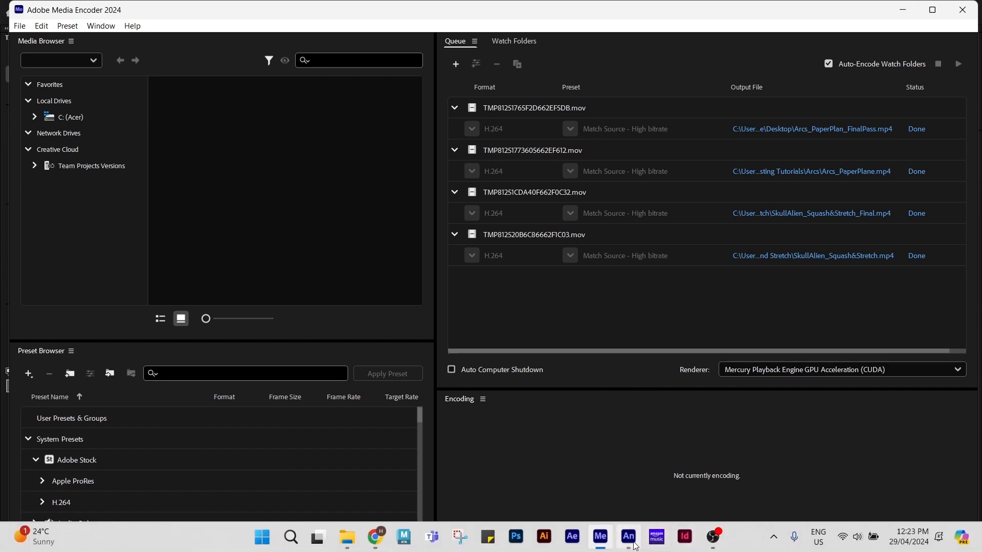
{"action": "left_click", "coordinate": [633, 545]}
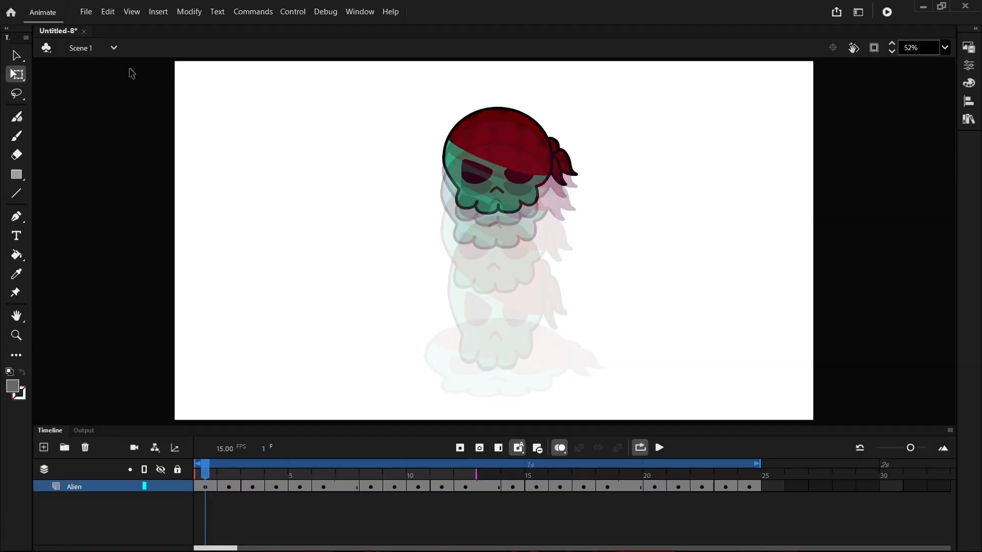
- Export the entire movie as a 1920 × 1080 H.264 video with the Default (AME) preset, starting the Media Encoder render queue immediately
{"action": "left_click", "coordinate": [94, 12]}
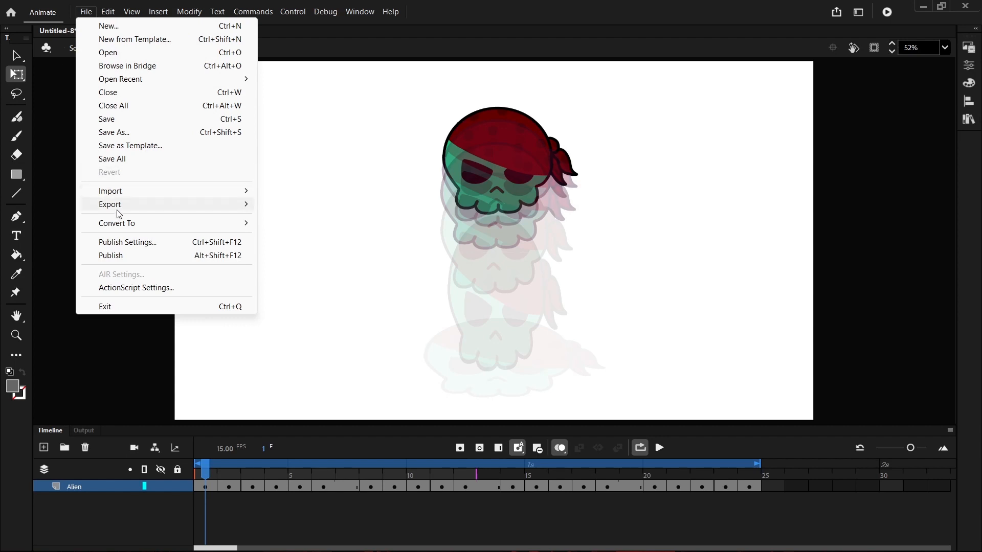
{"action": "left_click", "coordinate": [333, 246]}
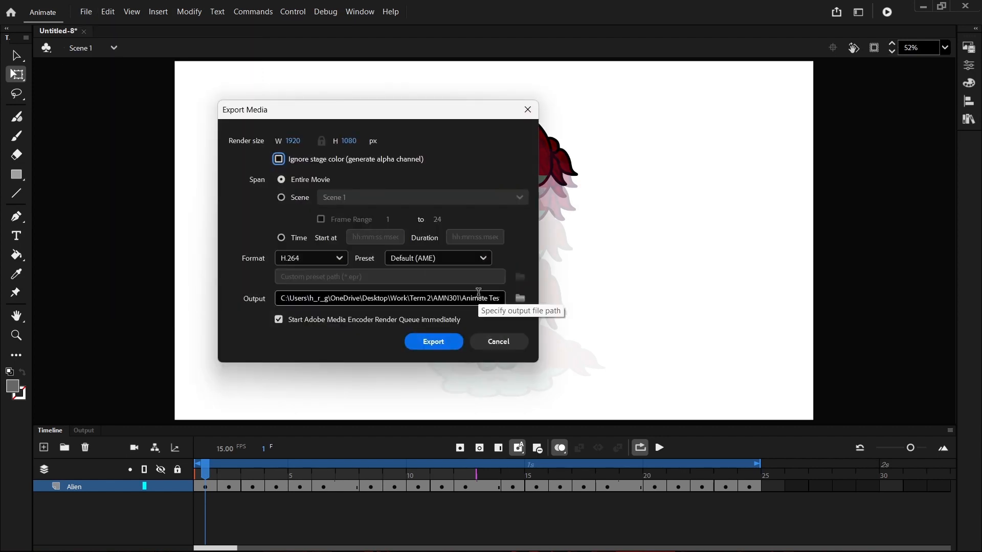
{"action": "left_click", "coordinate": [438, 343]}
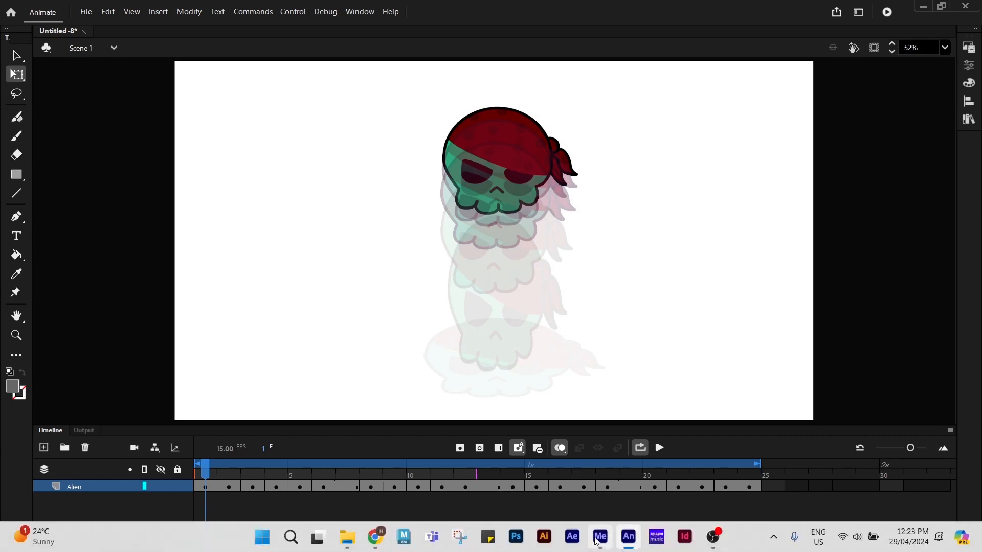
- Open the rendered Untitled-8 video from its output link in Media Encoder, try to replay it in Media Player, and return to Animate
{"action": "left_click", "coordinate": [600, 536]}
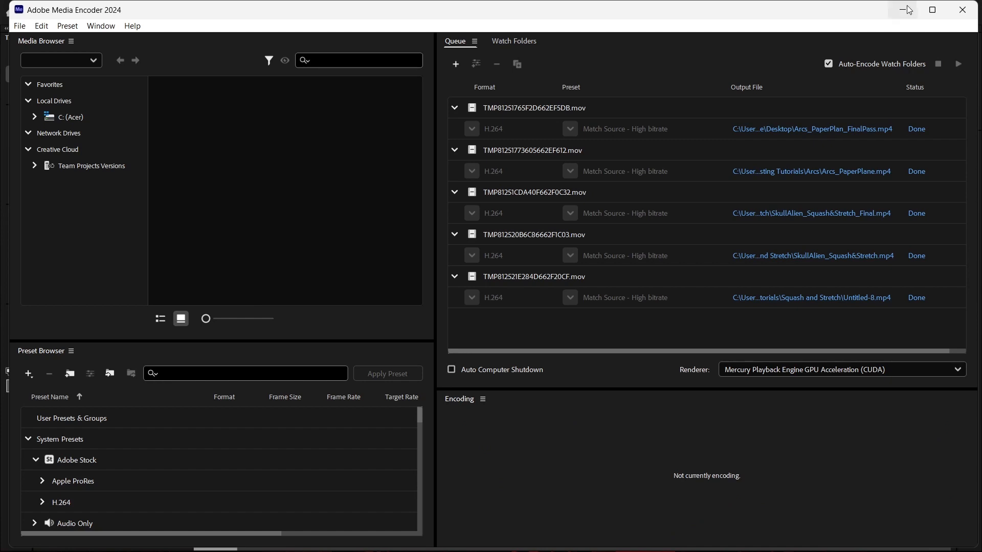
{"action": "left_click", "coordinate": [785, 298]}
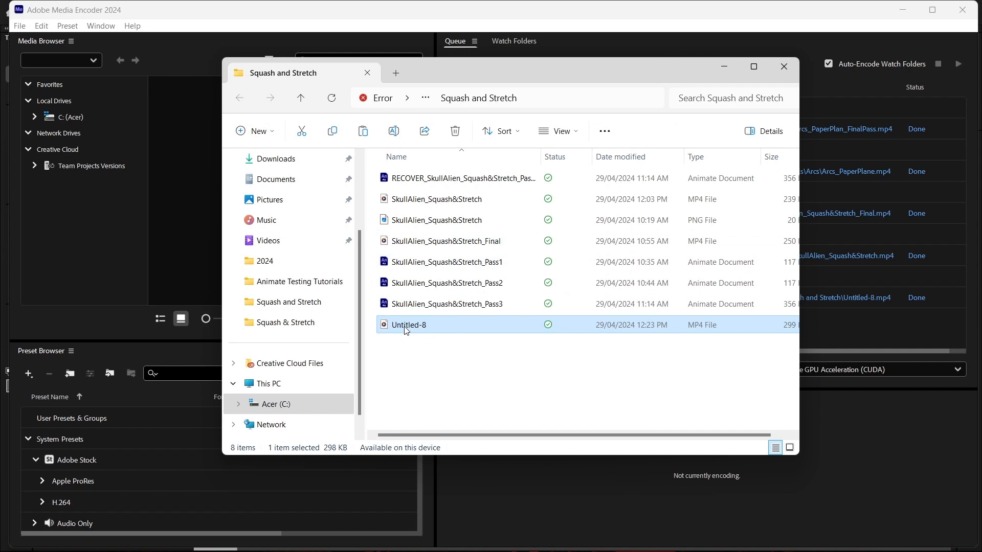
{"action": "double_click", "coordinate": [407, 325]}
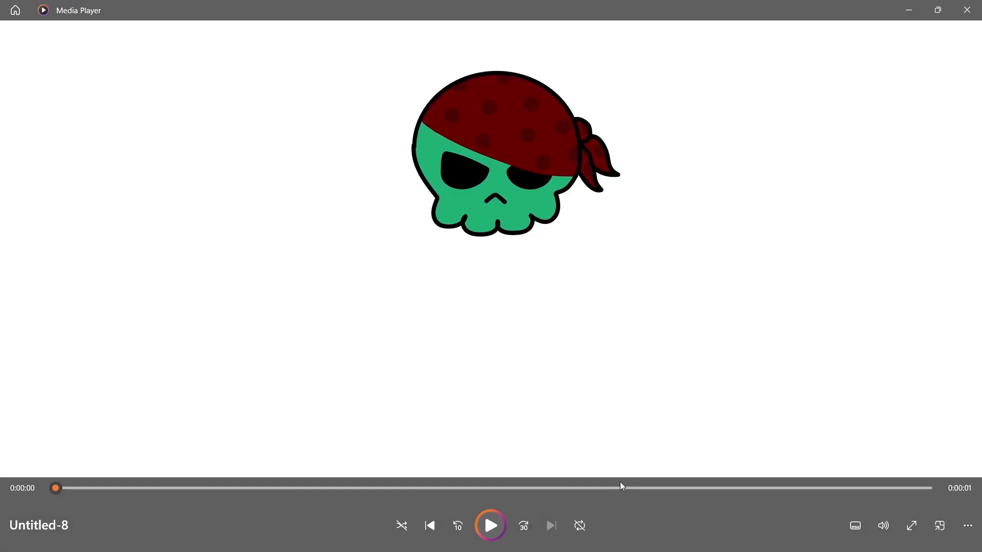
{"action": "left_click", "coordinate": [489, 529]}
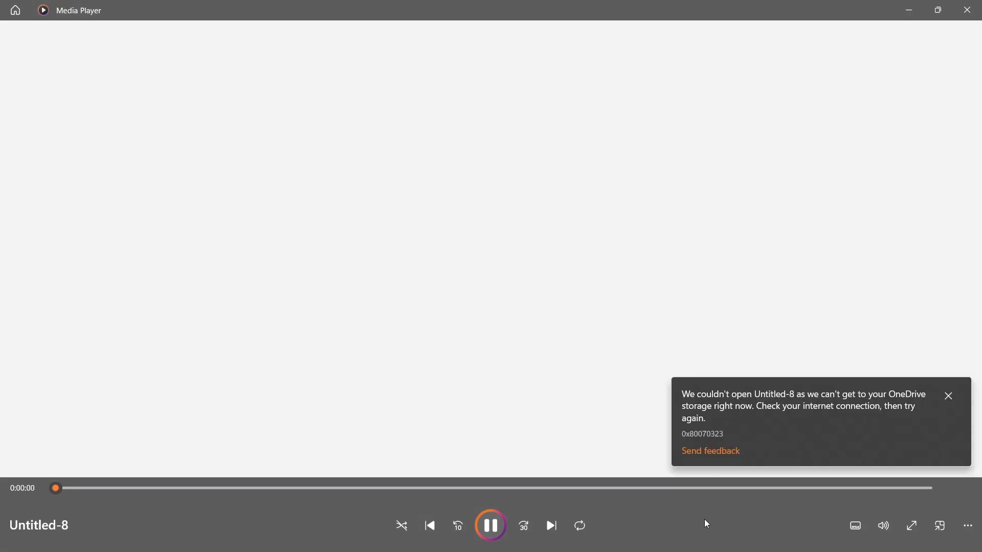
{"action": "mouse_move", "coordinate": [674, 551]}
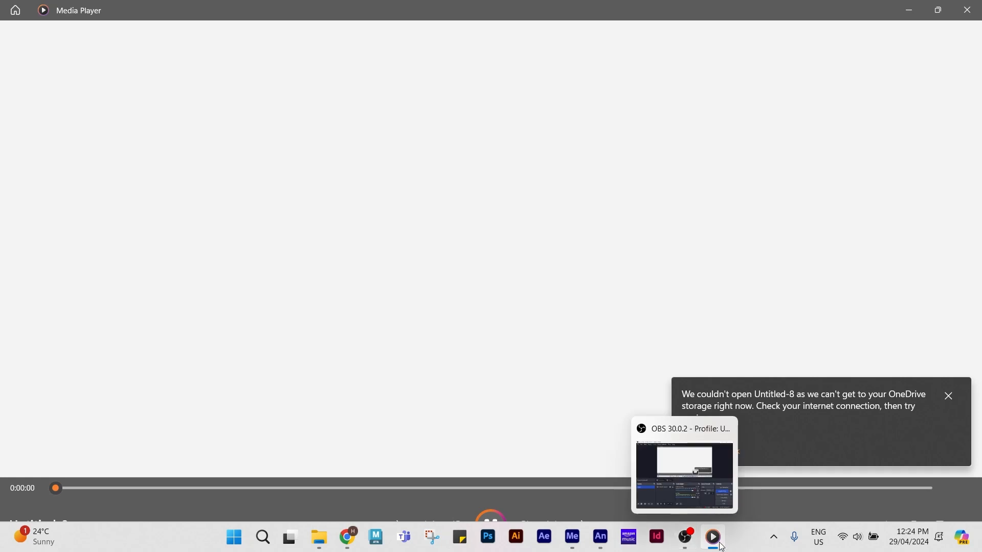
{"action": "left_click", "coordinate": [601, 537]}
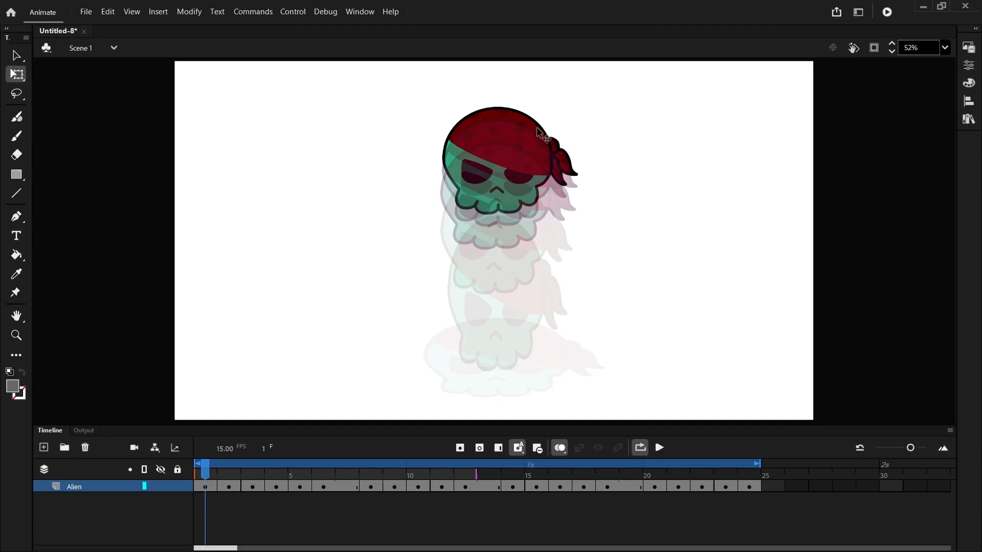